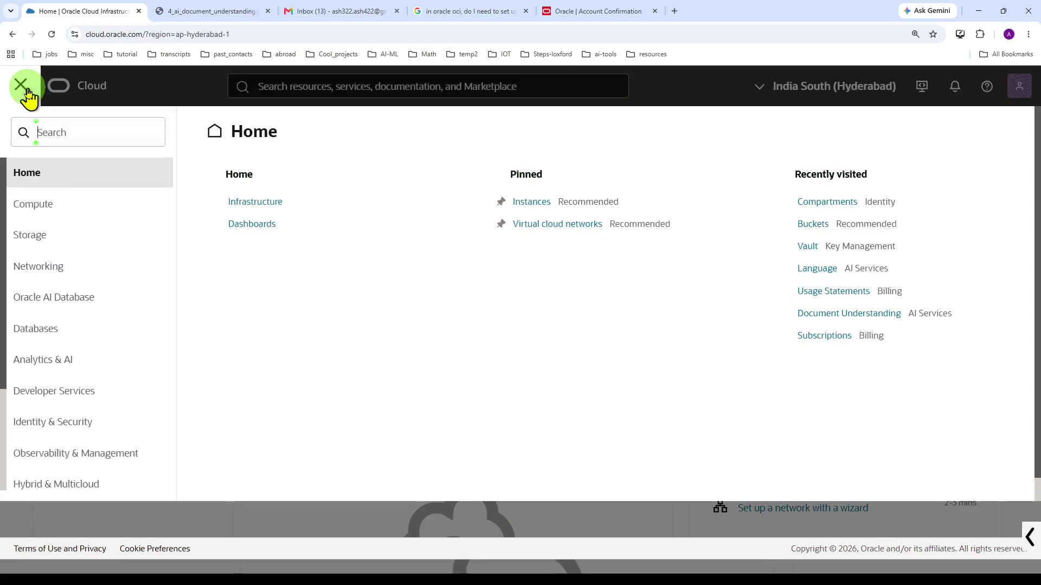
Open Text extraction in the Document Understanding AI service and show the demo note's extracted text by word
{"action": "left_click", "coordinate": [57, 361]}
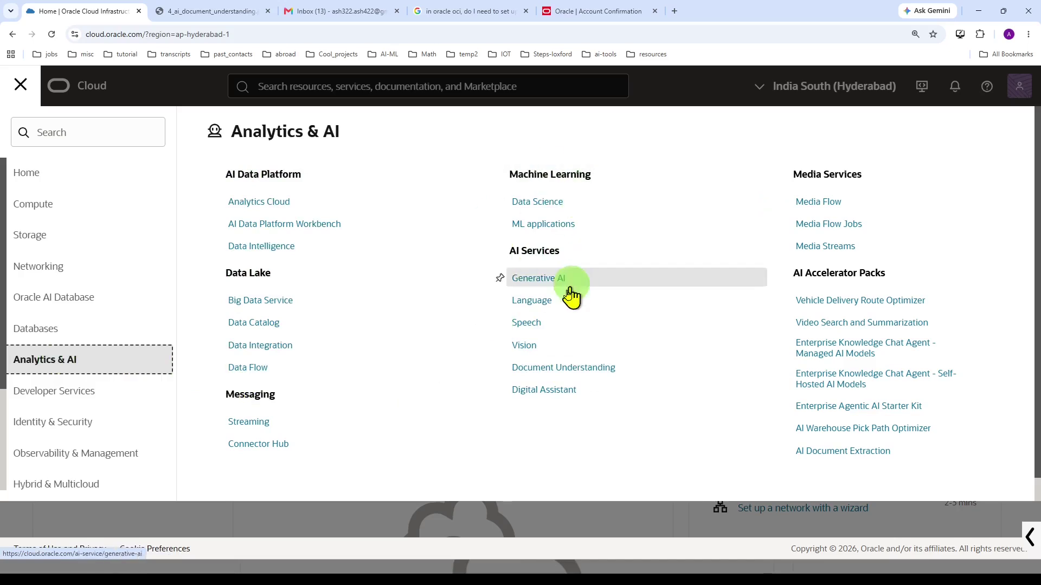
{"action": "left_click", "coordinate": [607, 372]}
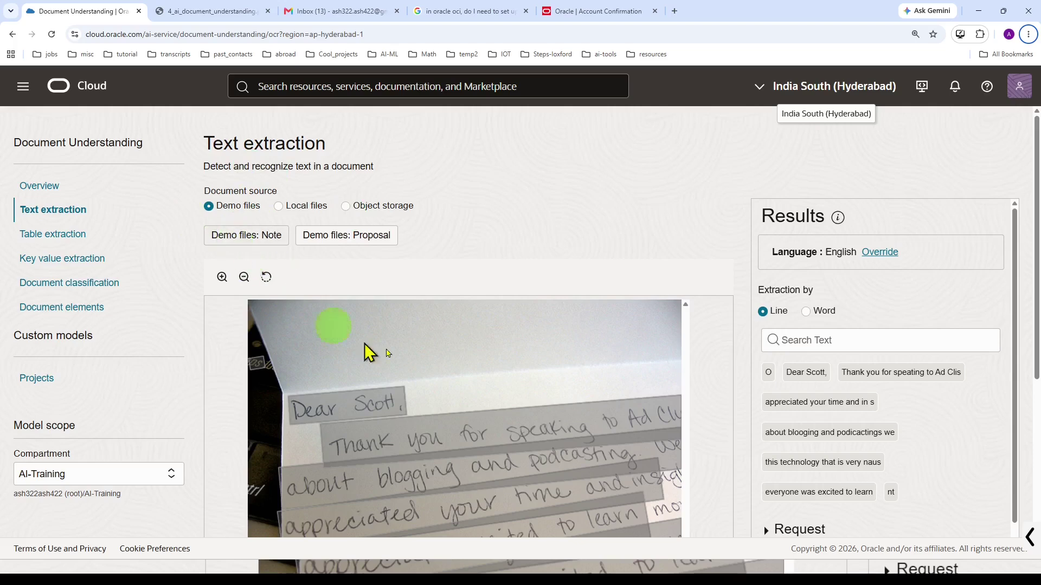
{"action": "scroll", "coordinate": [408, 355], "scroll_direction": "down", "scroll_amount": 1}
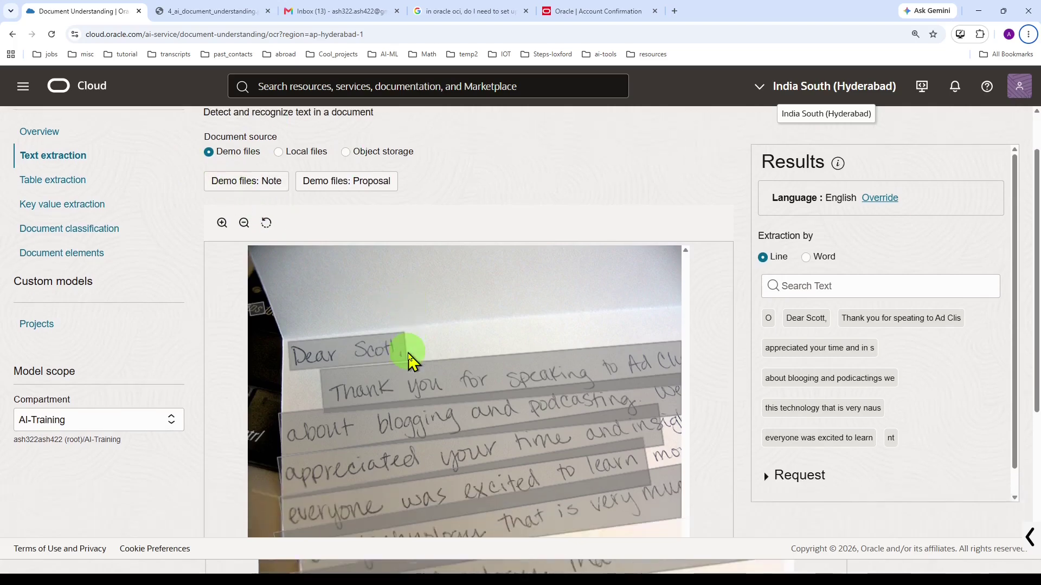
{"action": "scroll", "coordinate": [408, 355], "scroll_direction": "down", "scroll_amount": 1}
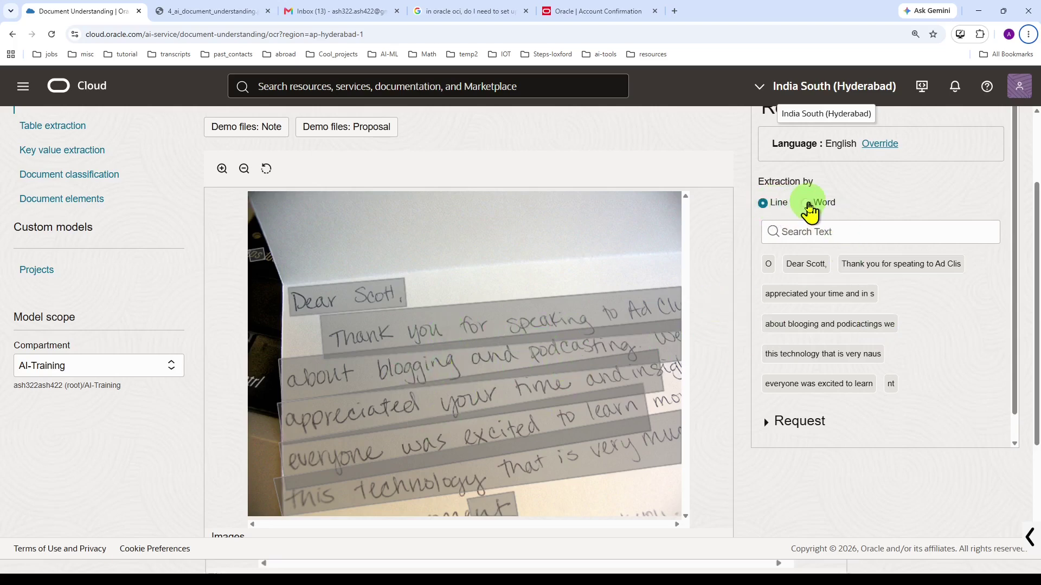
{"action": "left_click", "coordinate": [807, 204]}
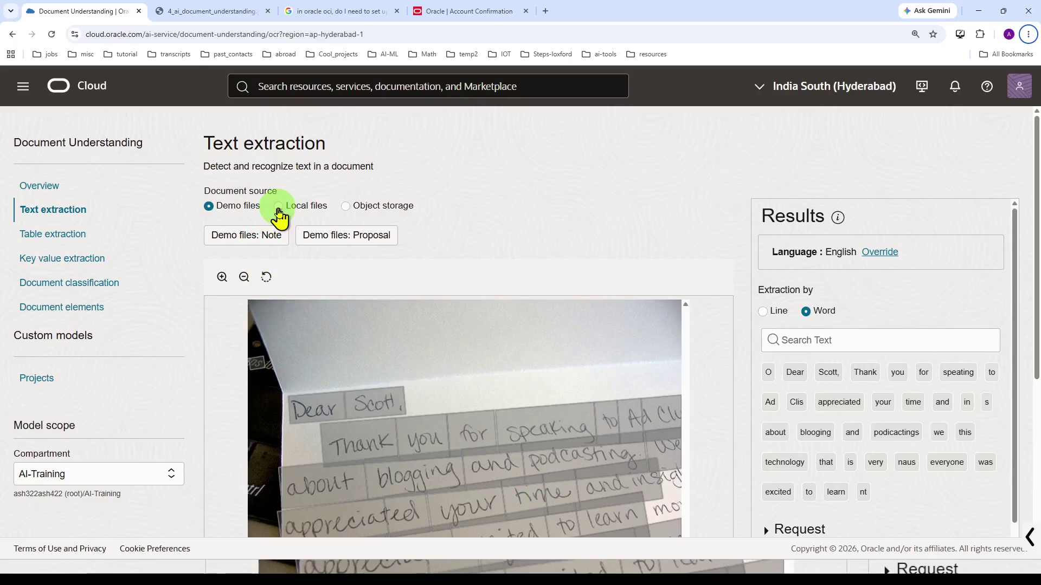
{"action": "left_click", "coordinate": [278, 208]}
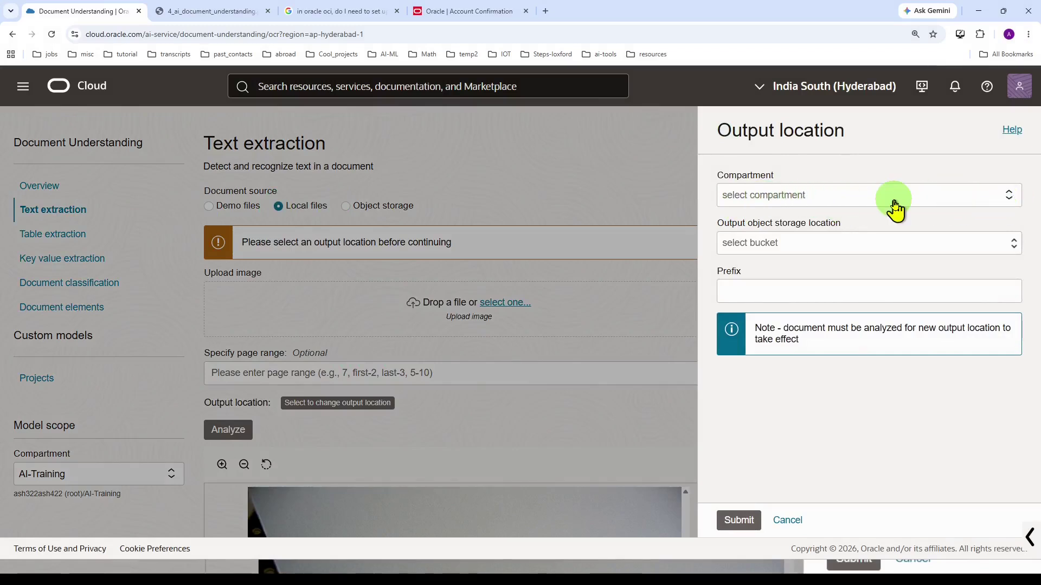
{"action": "left_click", "coordinate": [1011, 196]}
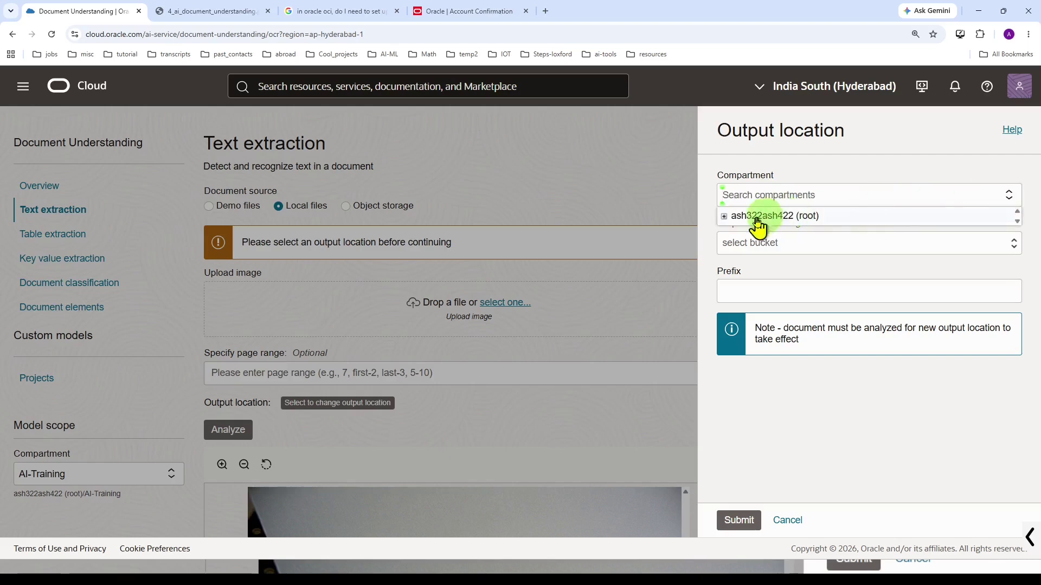
{"action": "left_click", "coordinate": [725, 216]}
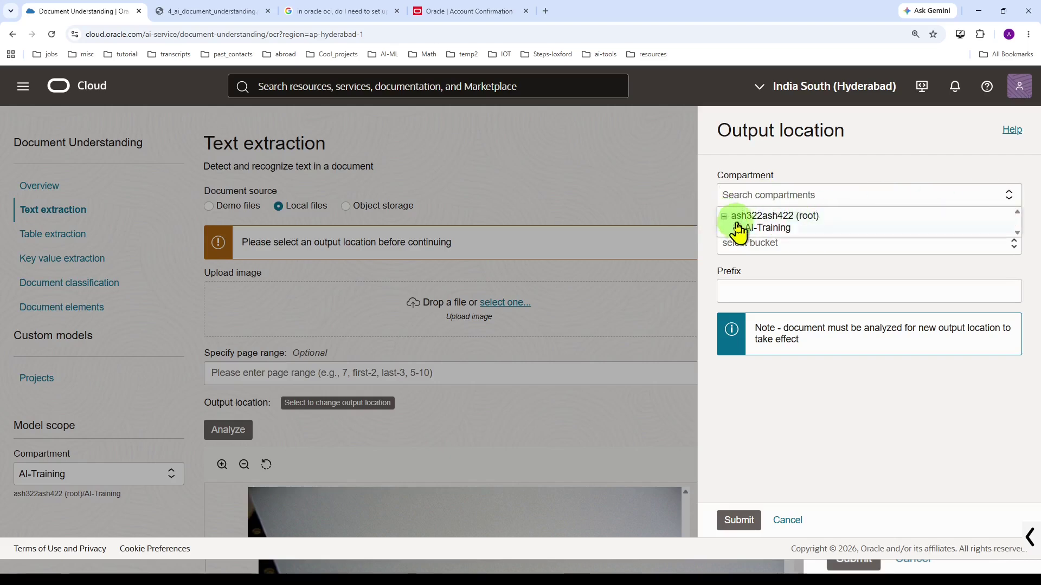
{"action": "left_click", "coordinate": [775, 230]}
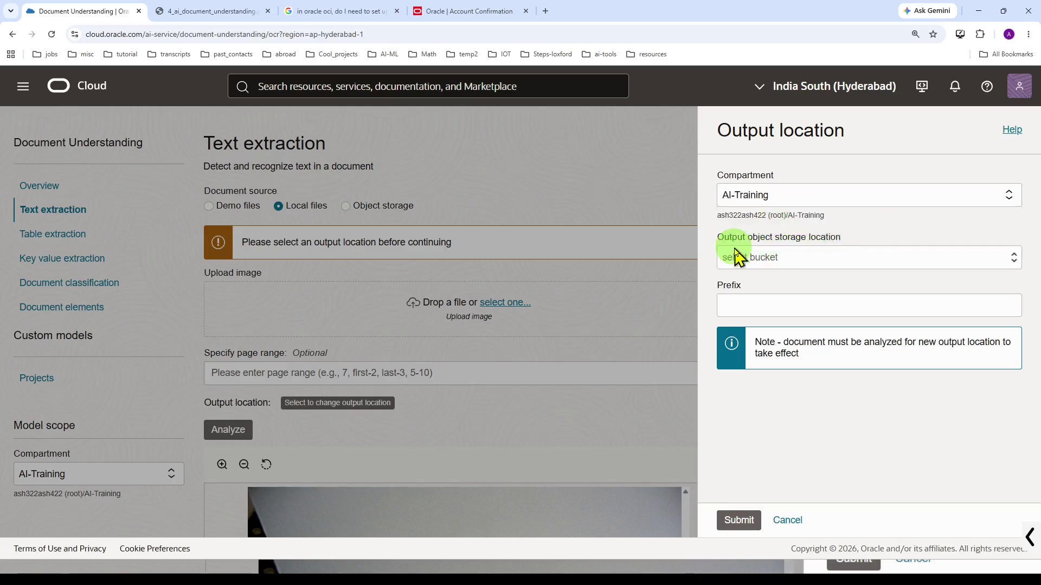
{"action": "left_click", "coordinate": [1011, 258]}
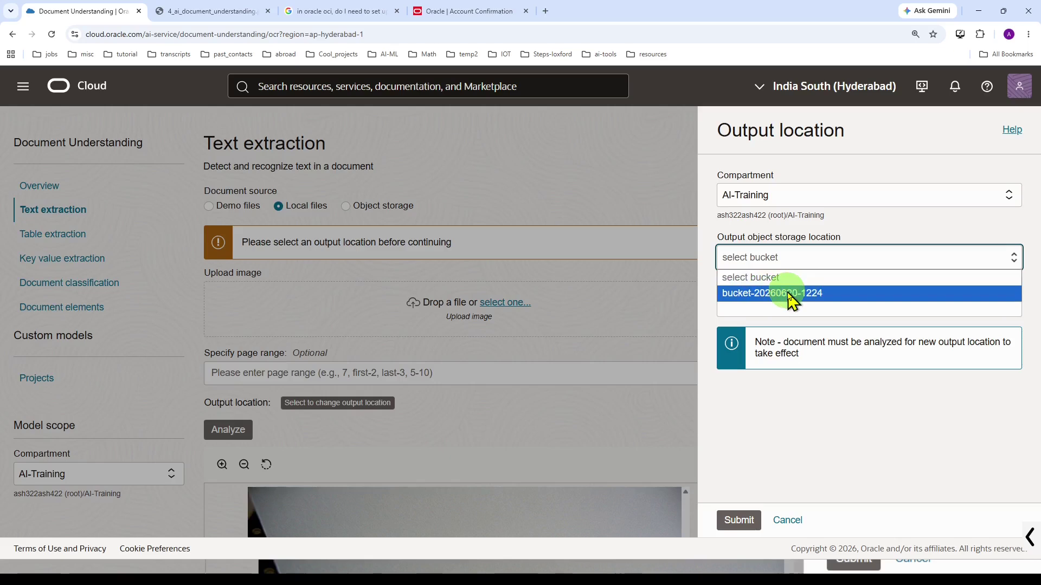
{"action": "left_click", "coordinate": [769, 298]}
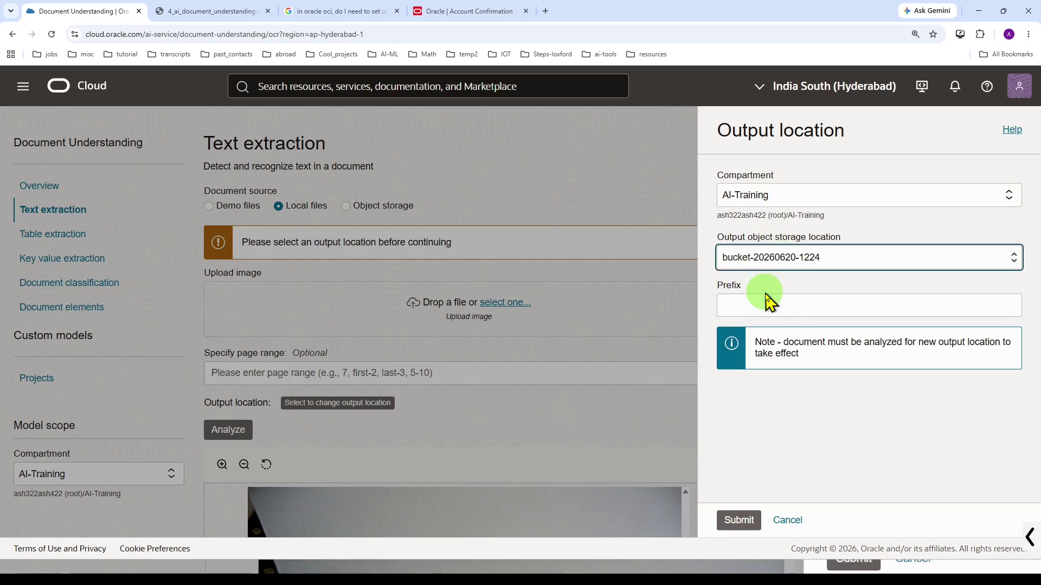
{"action": "left_click", "coordinate": [774, 309]}
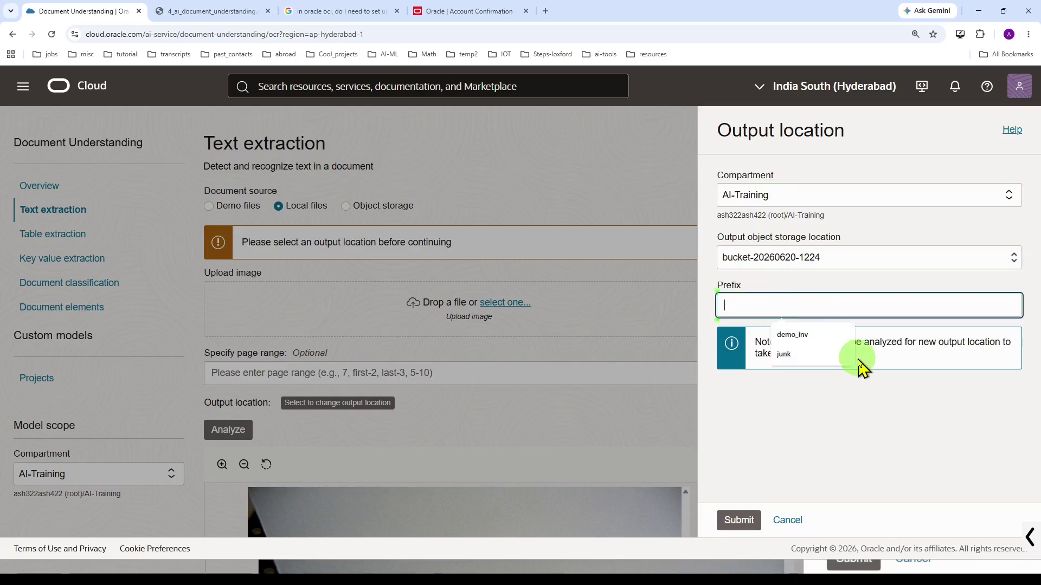
{"action": "type", "text": "text_ext"}
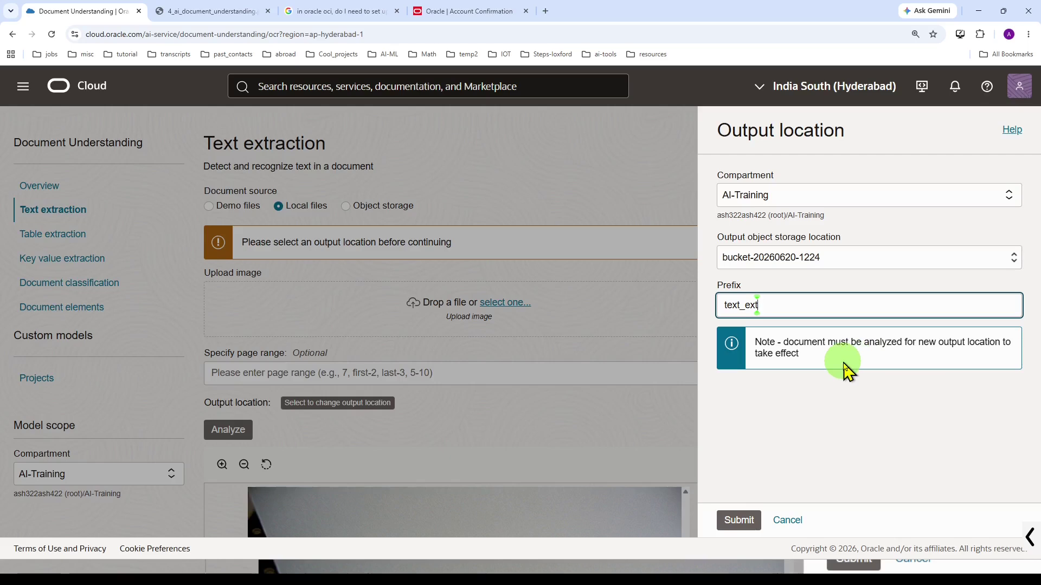
{"action": "left_click", "coordinate": [728, 522]}
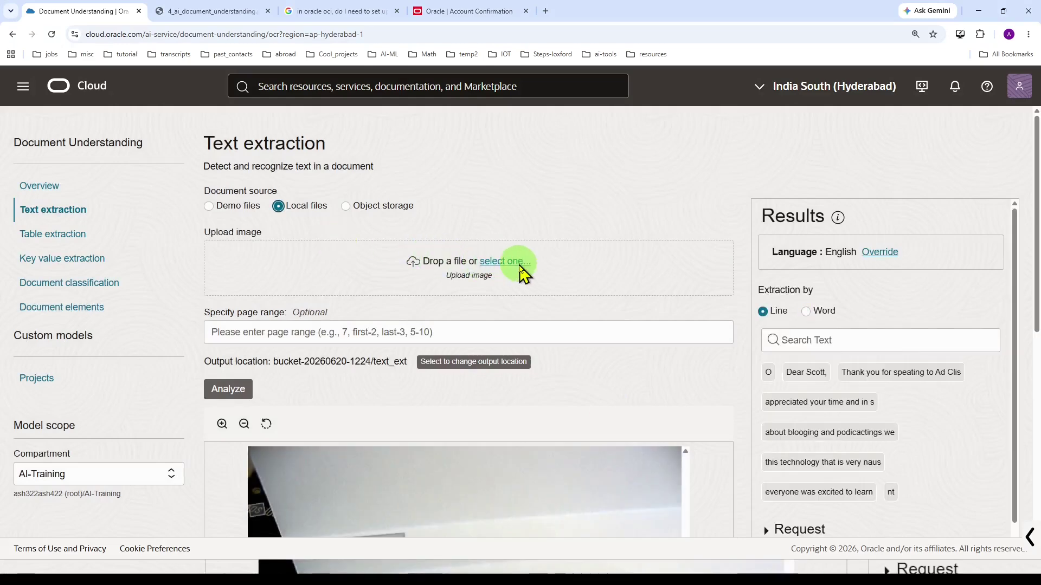
Upload the local image text_extraction_demo_image.png for text extraction and look over its handwritten text in the preview
{"action": "left_click", "coordinate": [496, 289]}
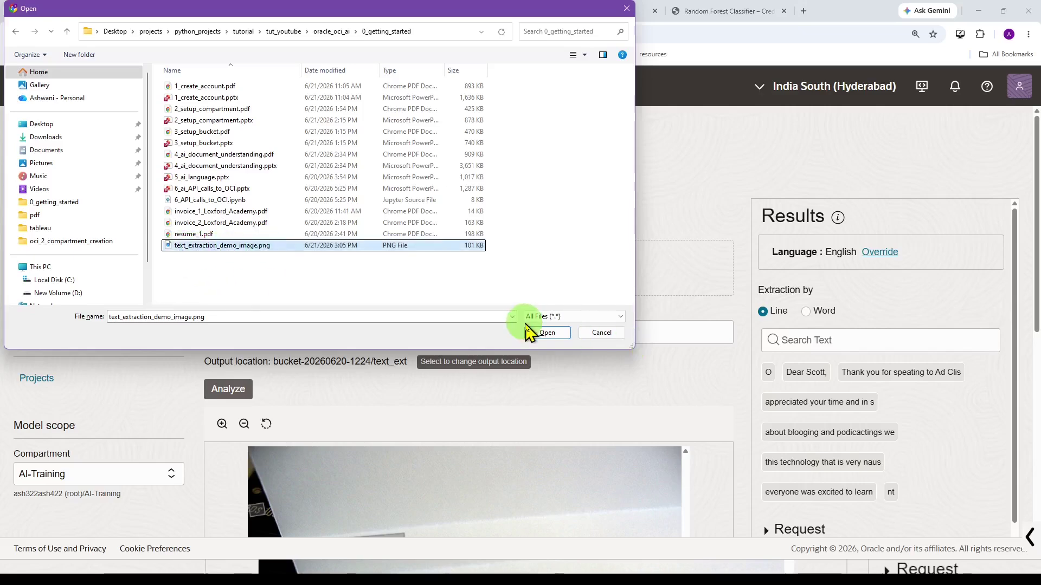
{"action": "left_click", "coordinate": [542, 333]}
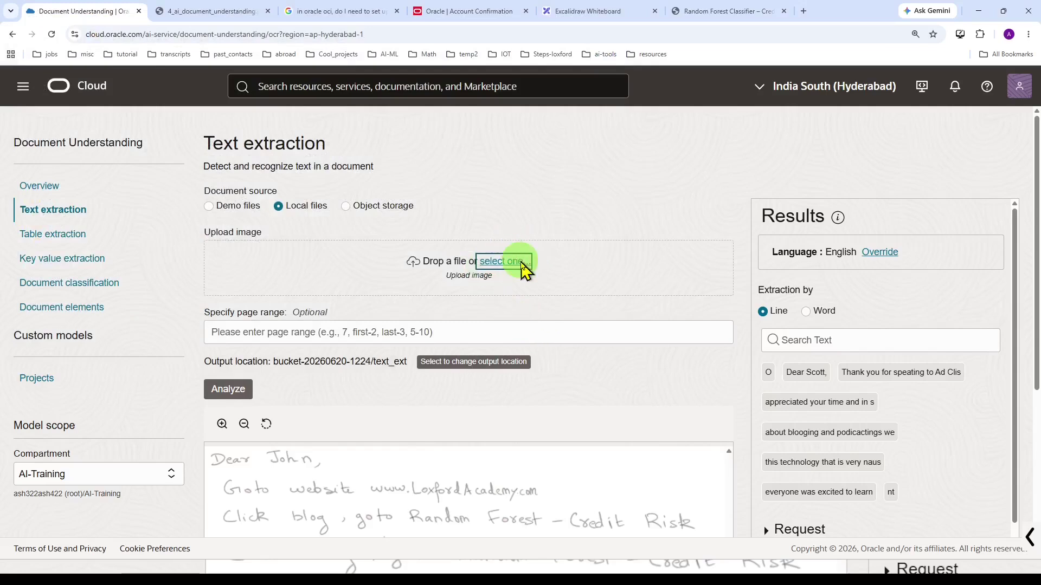
{"action": "scroll", "coordinate": [420, 374], "scroll_direction": "down", "scroll_amount": 3}
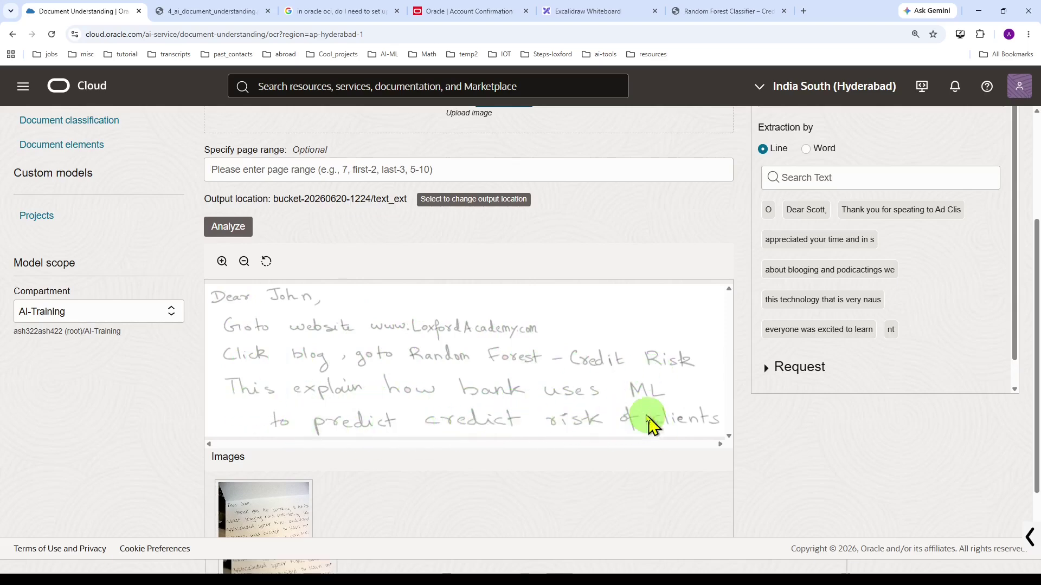
{"action": "scroll", "coordinate": [390, 325], "scroll_direction": "down", "scroll_amount": 1}
{"action": "scroll", "coordinate": [390, 322], "scroll_direction": "up", "scroll_amount": 1}
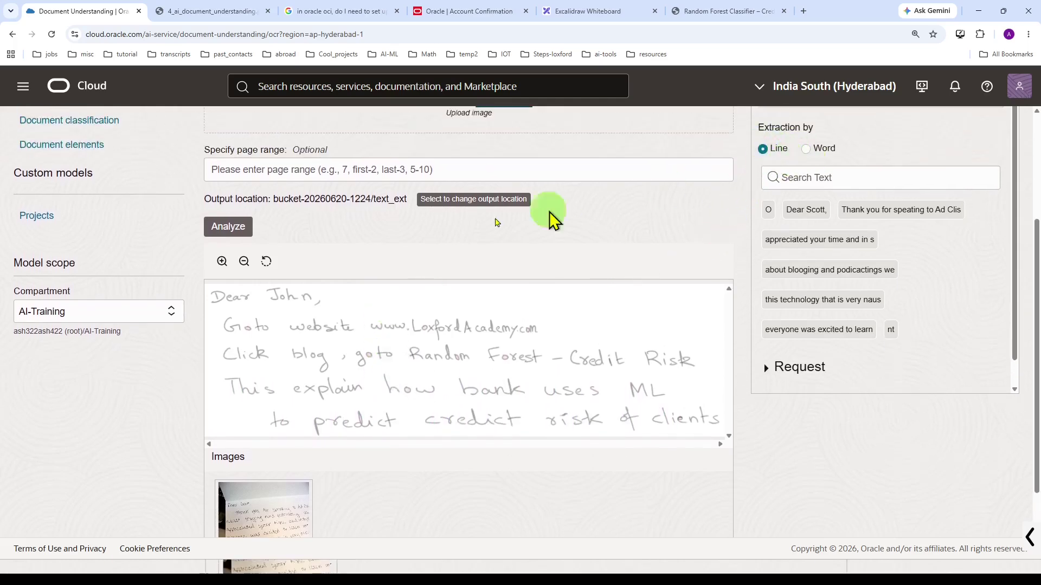
{"action": "scroll", "coordinate": [431, 247], "scroll_direction": "up", "scroll_amount": 1}
{"action": "scroll", "coordinate": [431, 247], "scroll_direction": "up", "scroll_amount": 2}
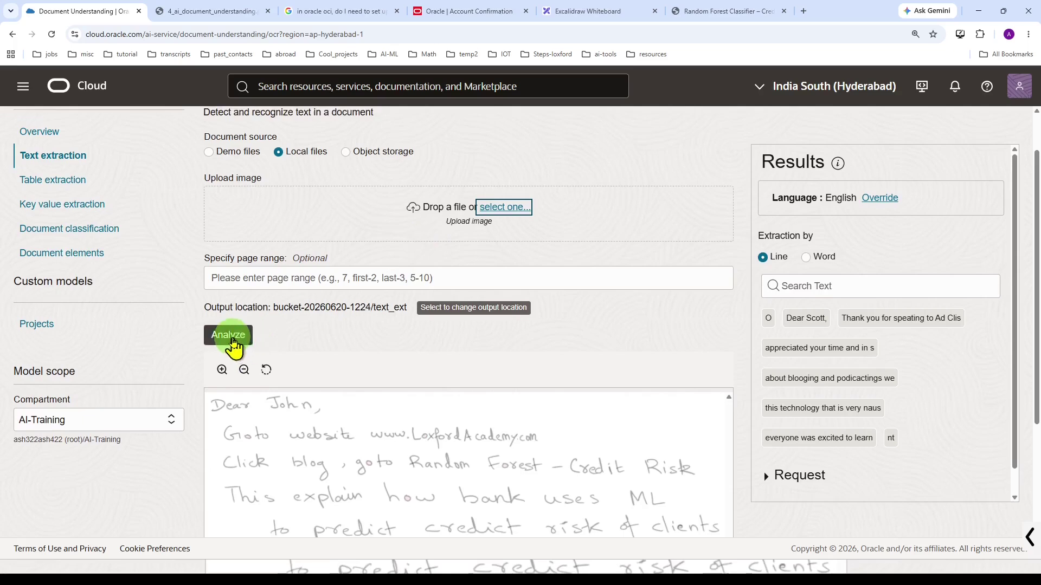
Analyze the uploaded handwritten image and show its extracted text by word
{"action": "left_click", "coordinate": [233, 342]}
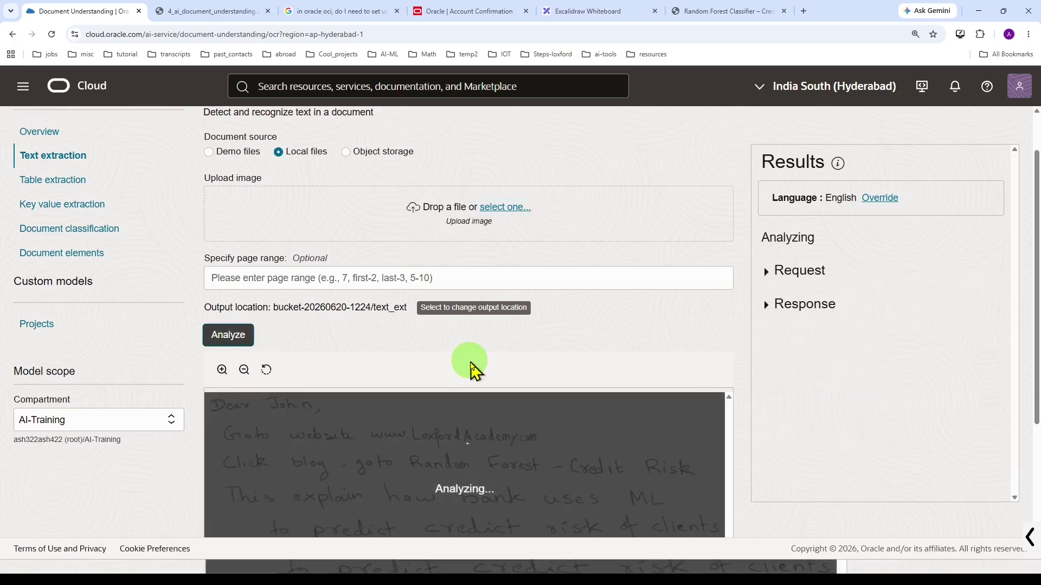
{"action": "scroll", "coordinate": [905, 309], "scroll_direction": "down", "scroll_amount": 1}
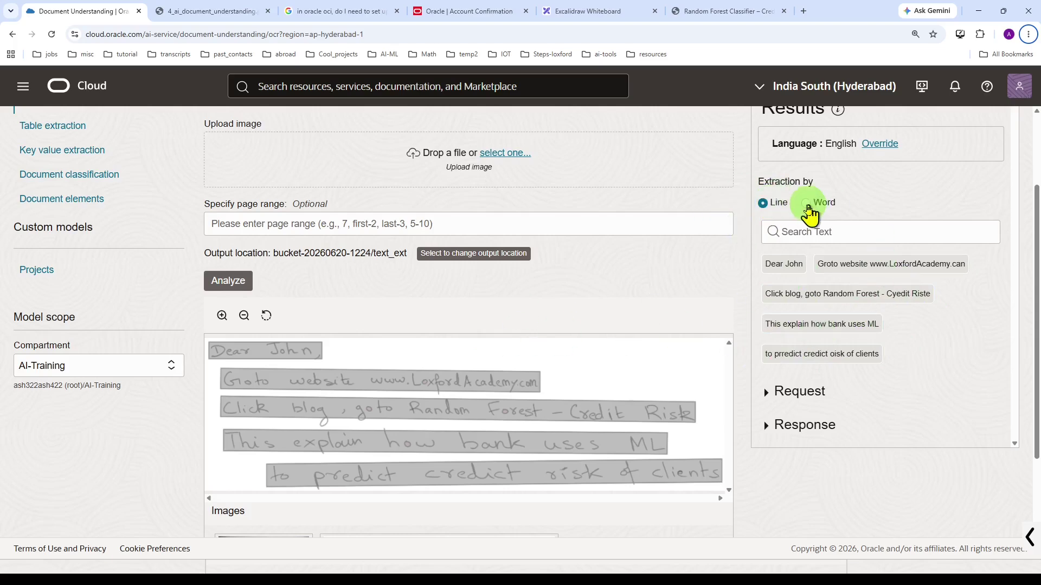
{"action": "left_click", "coordinate": [806, 206]}
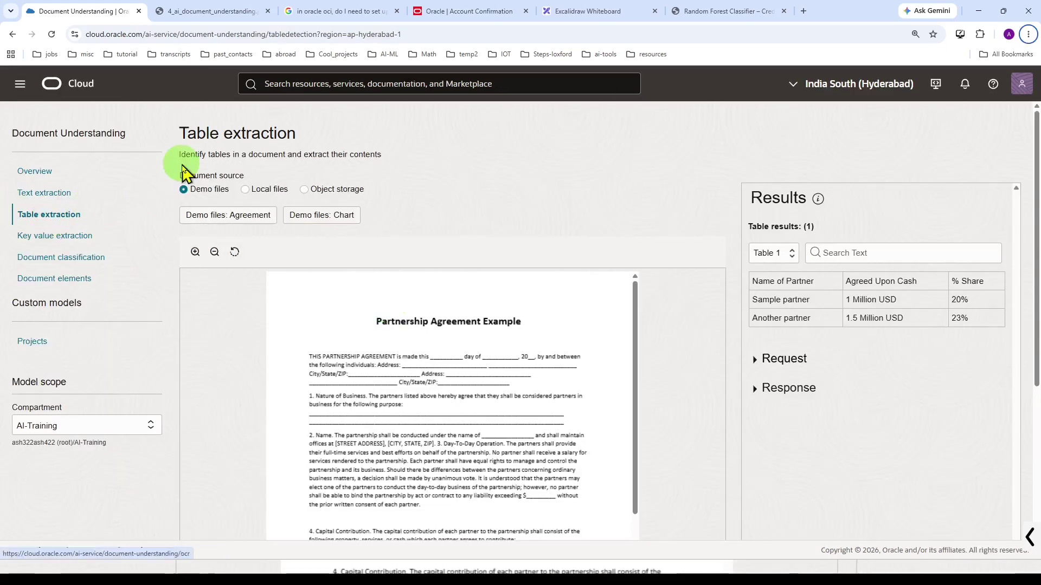
Examine the demo partnership agreement and its highlighted table on the Table extraction page
{"action": "left_click_drag", "start_coordinate": [197, 133], "coordinate": [309, 143]}
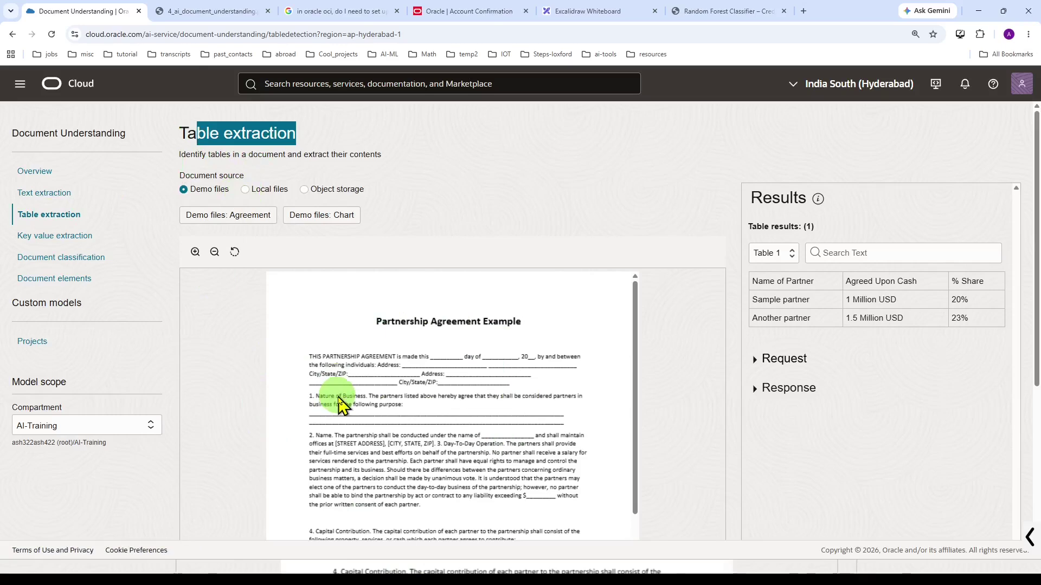
{"action": "scroll", "coordinate": [340, 404], "scroll_direction": "down", "scroll_amount": 2}
{"action": "scroll", "coordinate": [396, 447], "scroll_direction": "down", "scroll_amount": 1}
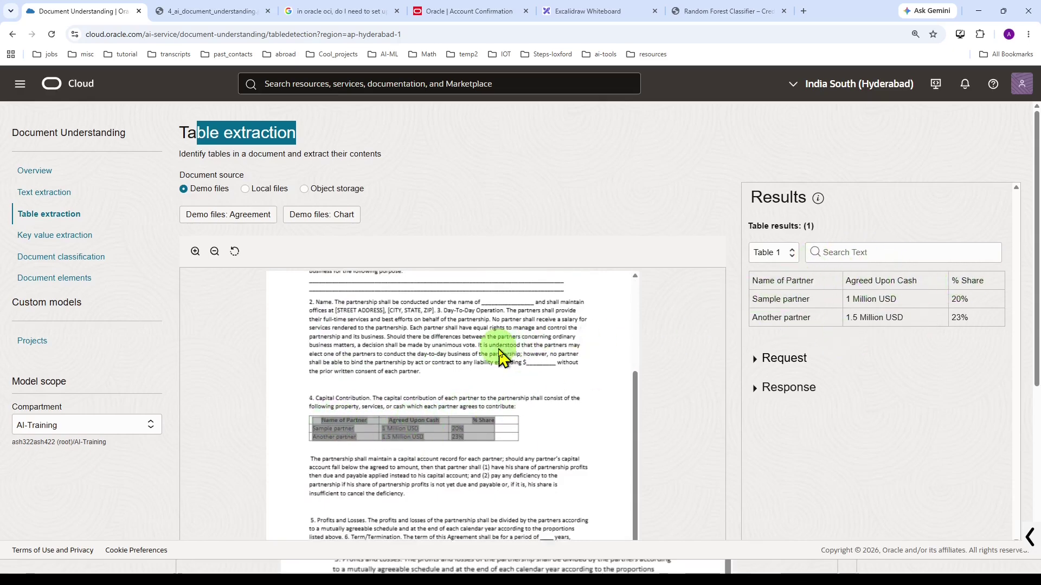
{"action": "scroll", "coordinate": [496, 355], "scroll_direction": "down", "scroll_amount": 4}
{"action": "scroll", "coordinate": [497, 352], "scroll_direction": "up", "scroll_amount": 10}
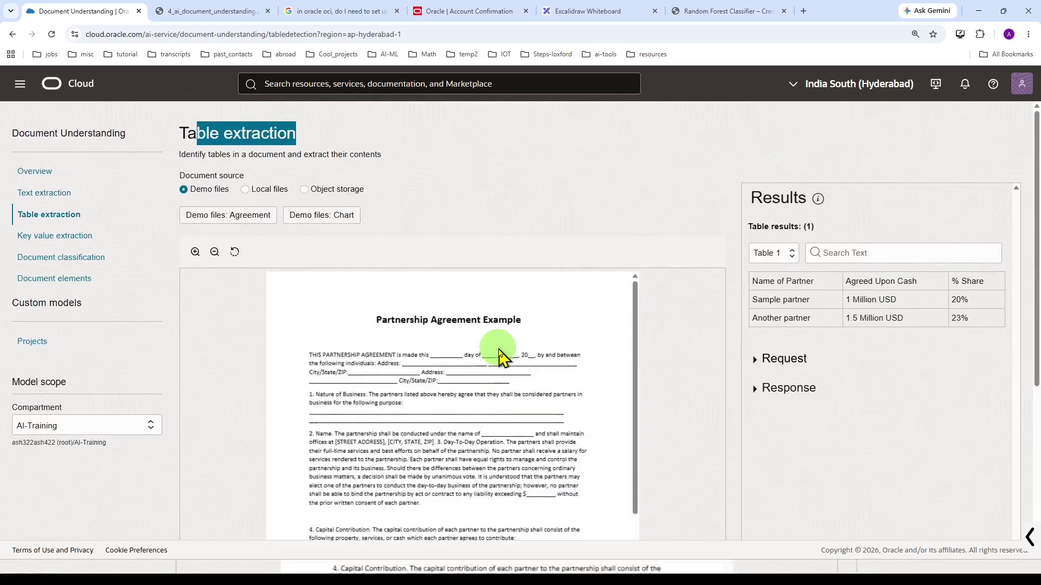
Upload the local file 4_table_extraction_invoice_1_Loxford_Academy.pdf for table extraction and analyze it
{"action": "left_click", "coordinate": [244, 189]}
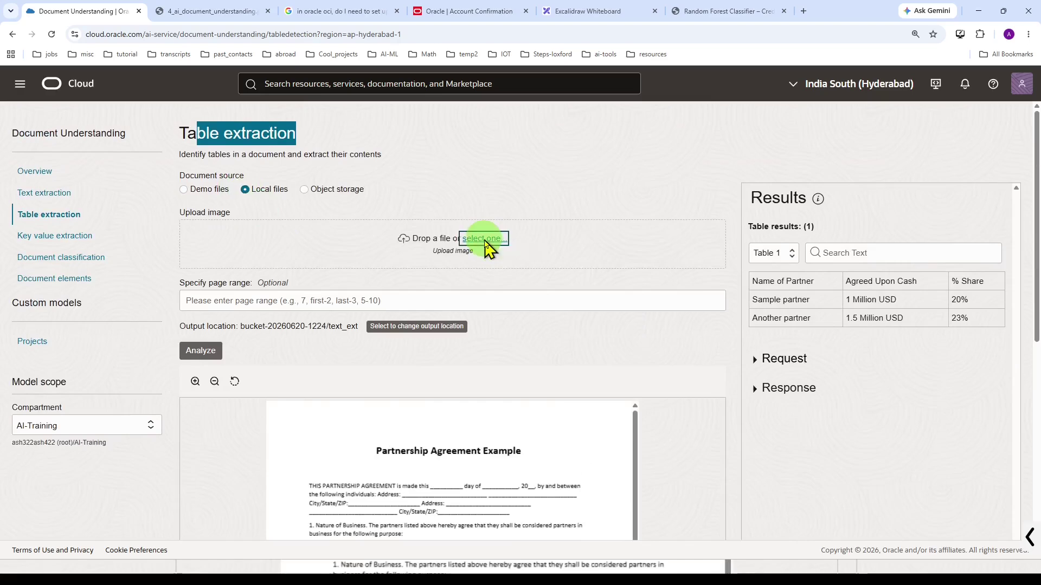
{"action": "left_click", "coordinate": [484, 239]}
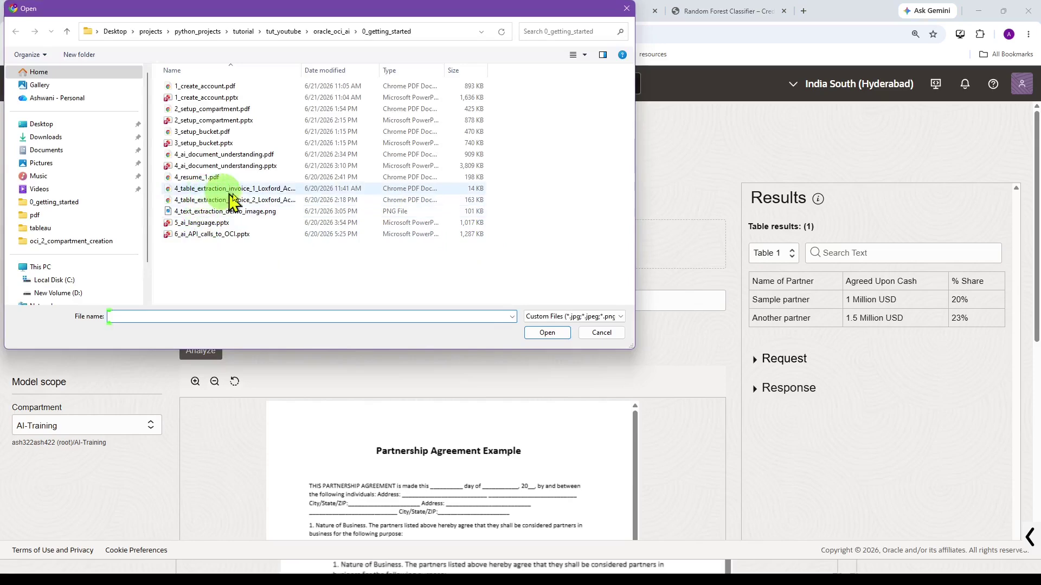
{"action": "left_click", "coordinate": [252, 196]}
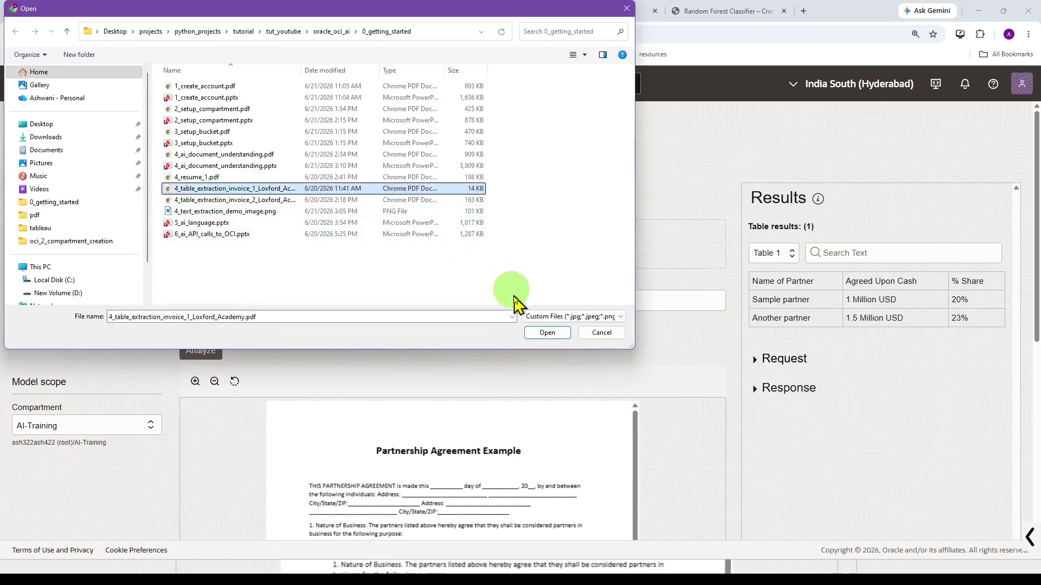
{"action": "left_click", "coordinate": [546, 333]}
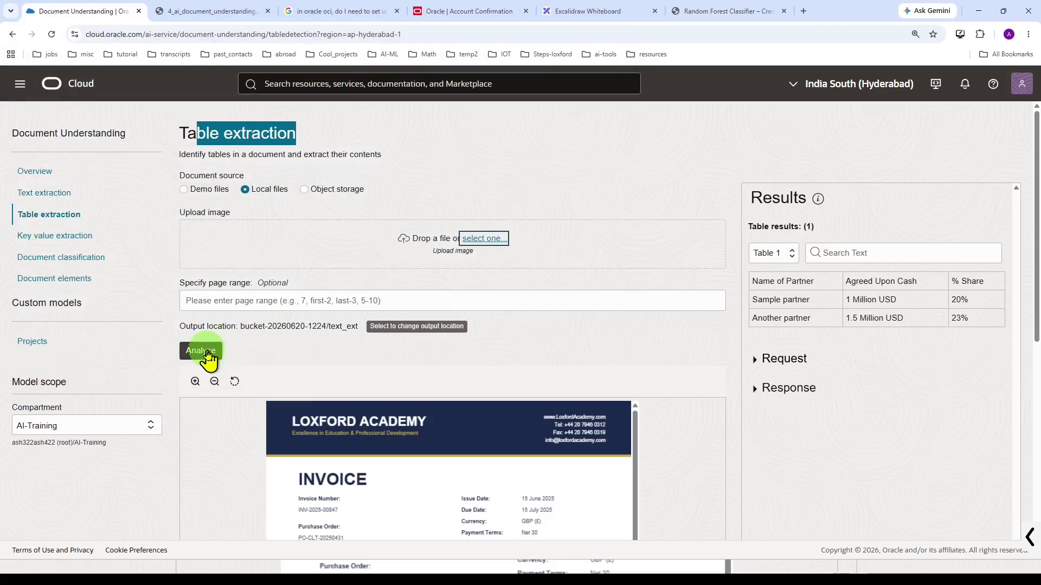
{"action": "left_click", "coordinate": [208, 352]}
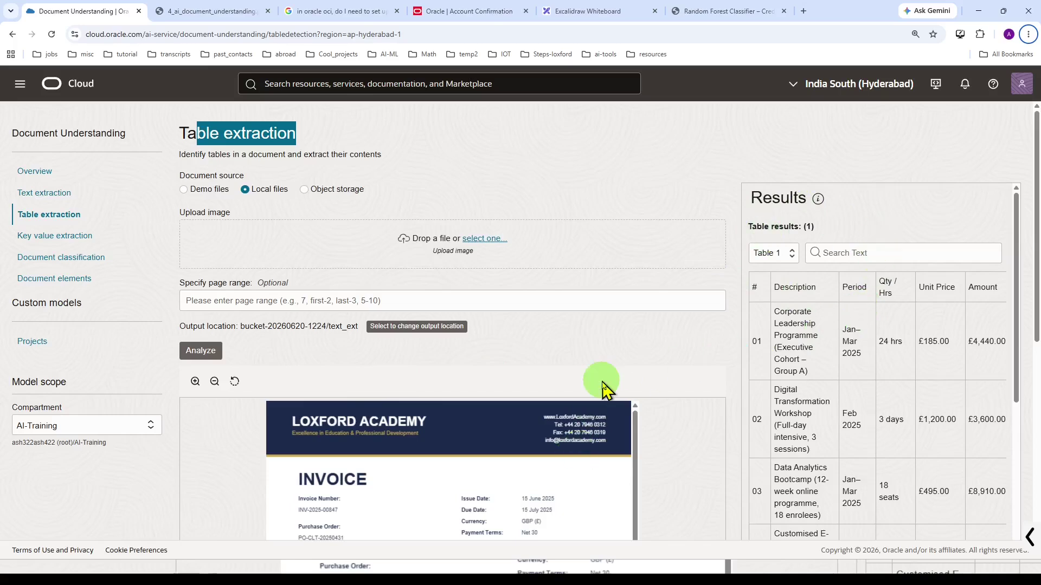
Compare the services table highlighted in the invoice preview with the extracted rows in the table results
{"action": "scroll", "coordinate": [679, 382], "scroll_direction": "down", "scroll_amount": 5}
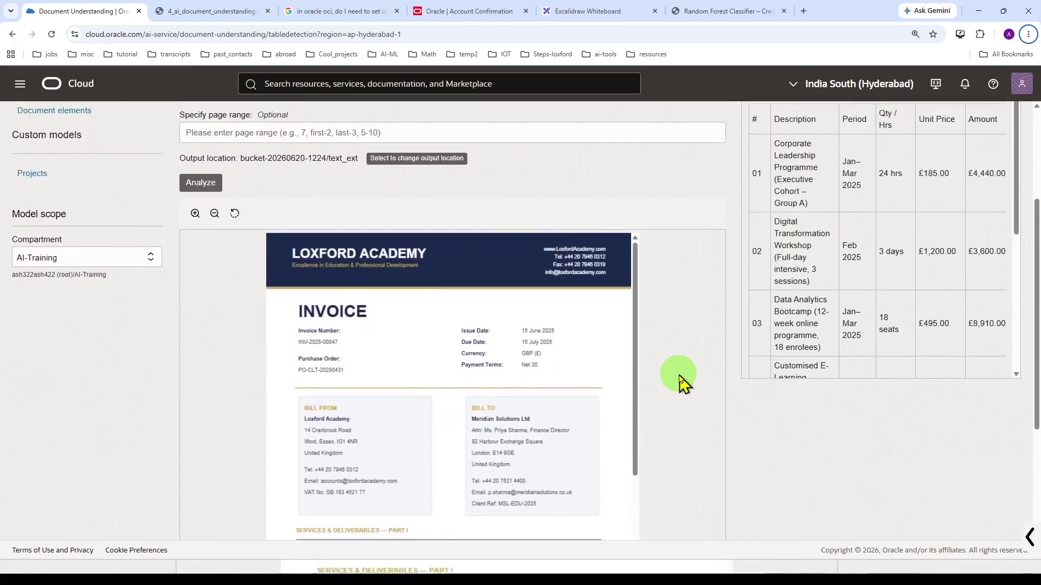
{"action": "scroll", "coordinate": [679, 382], "scroll_direction": "up", "scroll_amount": 1}
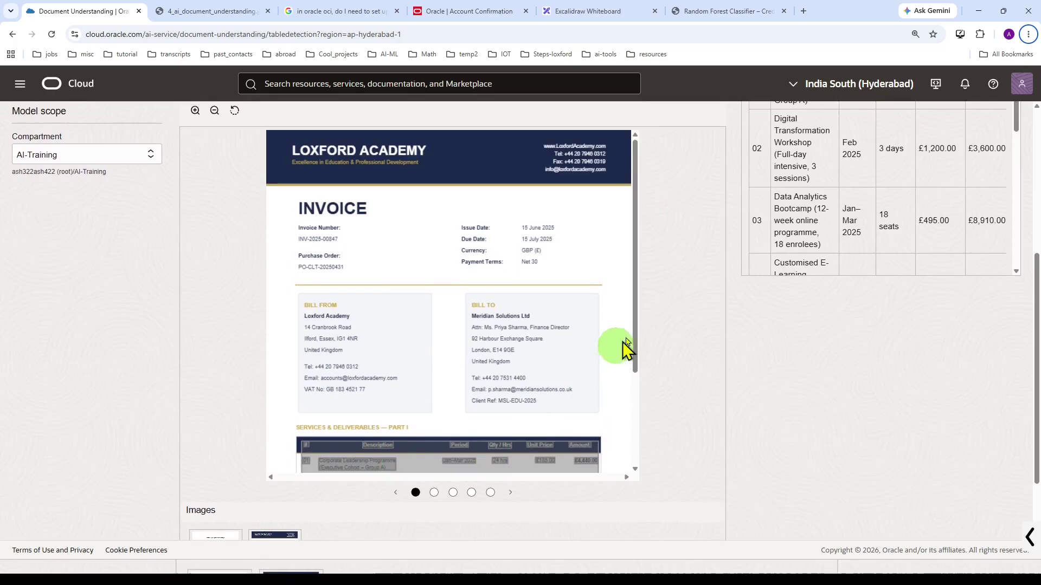
{"action": "left_click_drag", "start_coordinate": [637, 324], "coordinate": [641, 420]}
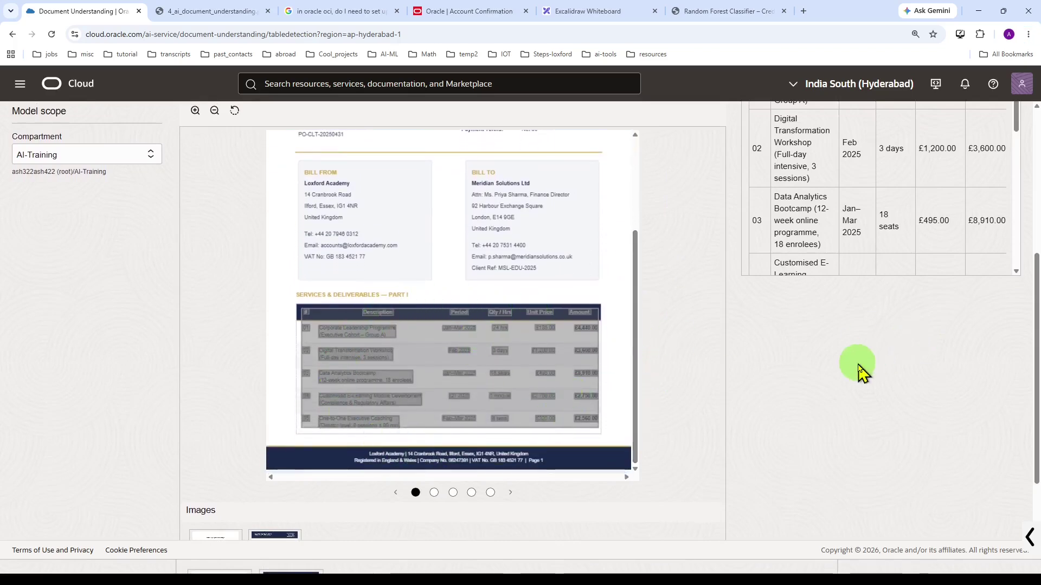
{"action": "scroll", "coordinate": [860, 372], "scroll_direction": "up", "scroll_amount": 4}
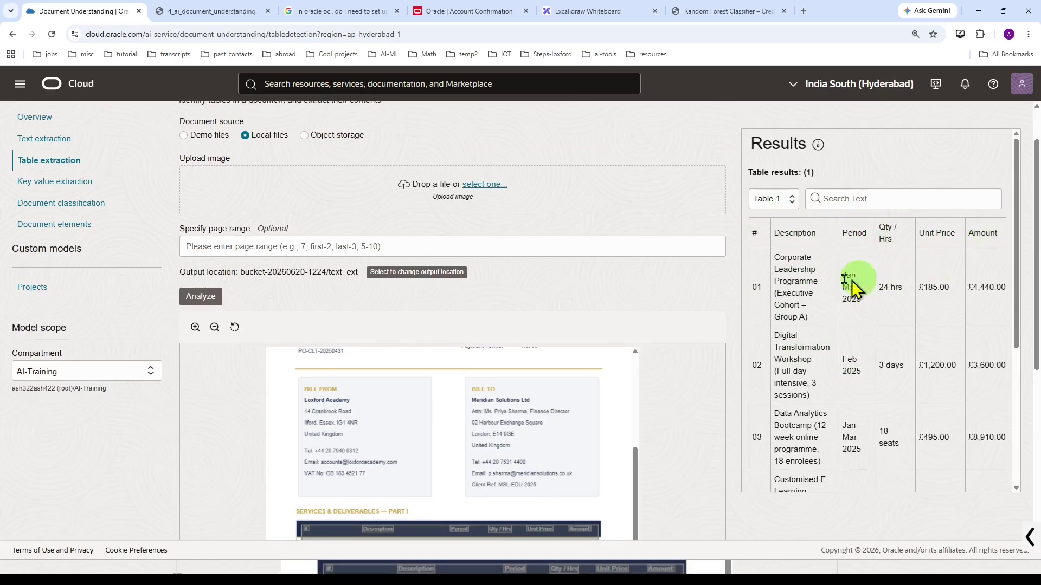
{"action": "left_click_drag", "start_coordinate": [786, 259], "coordinate": [940, 438]}
{"action": "left_click_drag", "start_coordinate": [1016, 291], "coordinate": [1025, 425]}
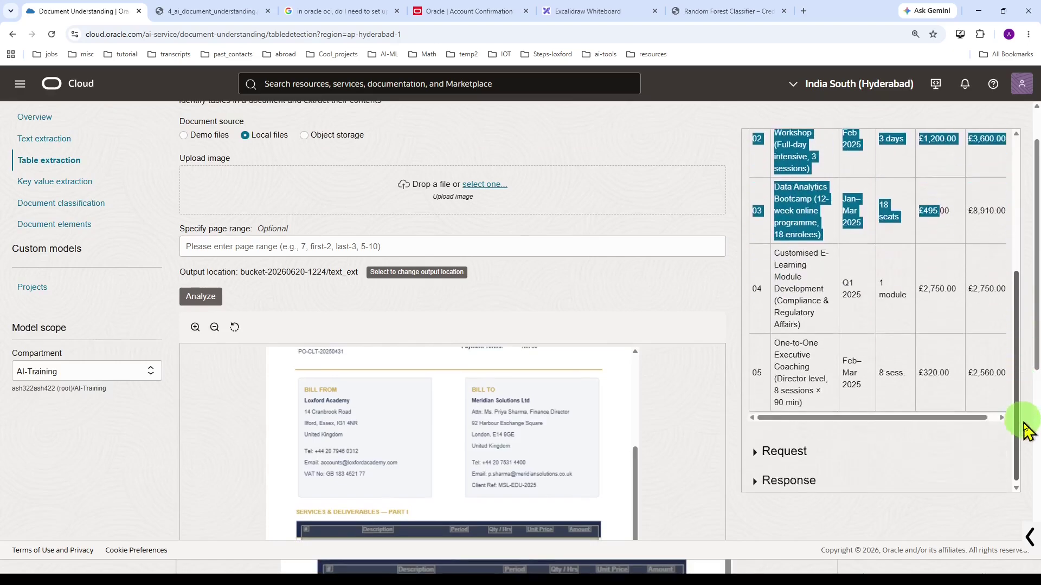
Page through the analyzed invoice preview to its second and third pages
{"action": "scroll", "coordinate": [694, 369], "scroll_direction": "down", "scroll_amount": 5}
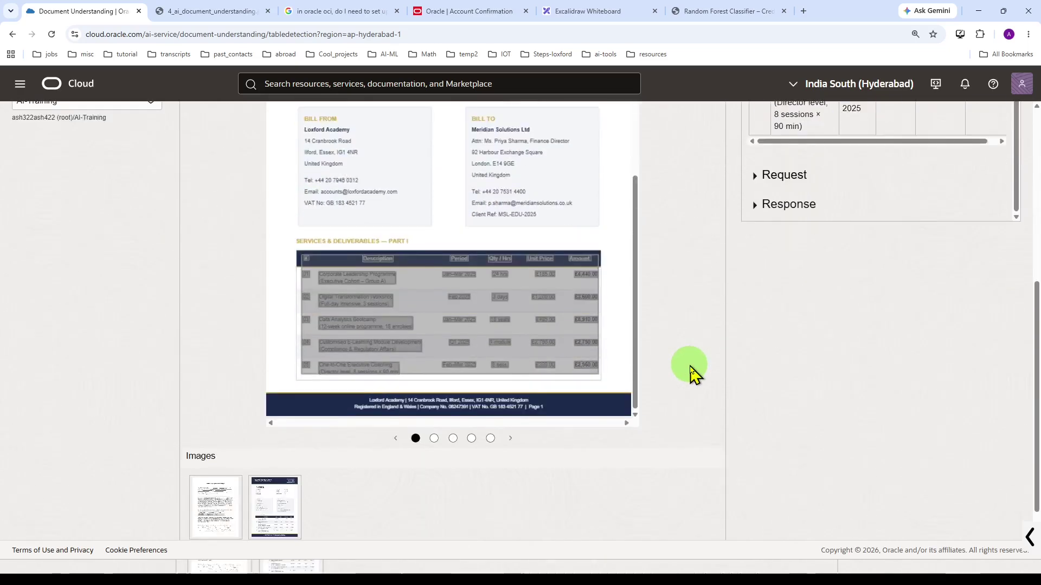
{"action": "left_click", "coordinate": [435, 404]}
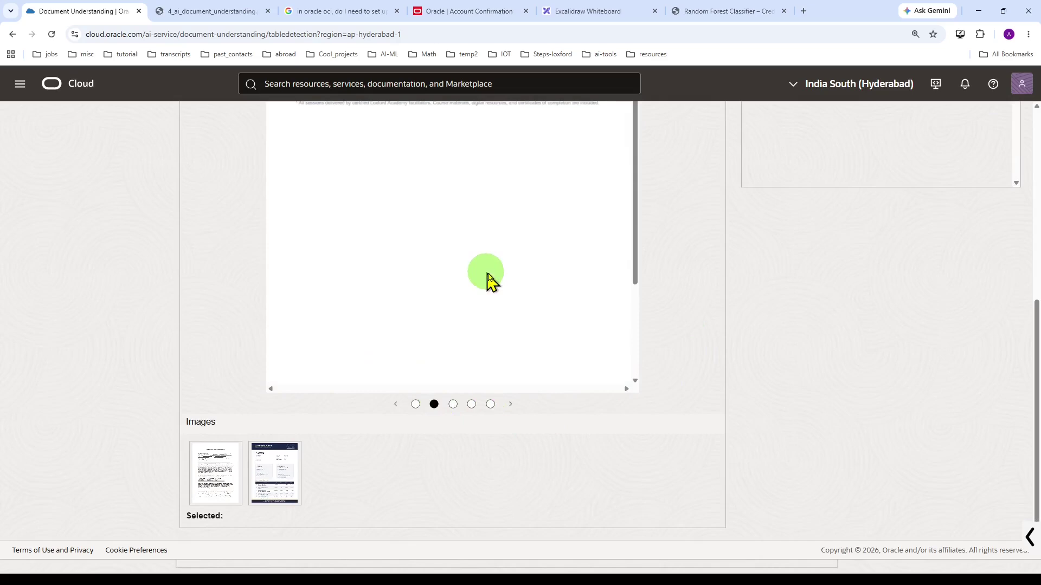
{"action": "scroll", "coordinate": [676, 281], "scroll_direction": "up", "scroll_amount": 4}
{"action": "scroll", "coordinate": [678, 281], "scroll_direction": "down", "scroll_amount": 2}
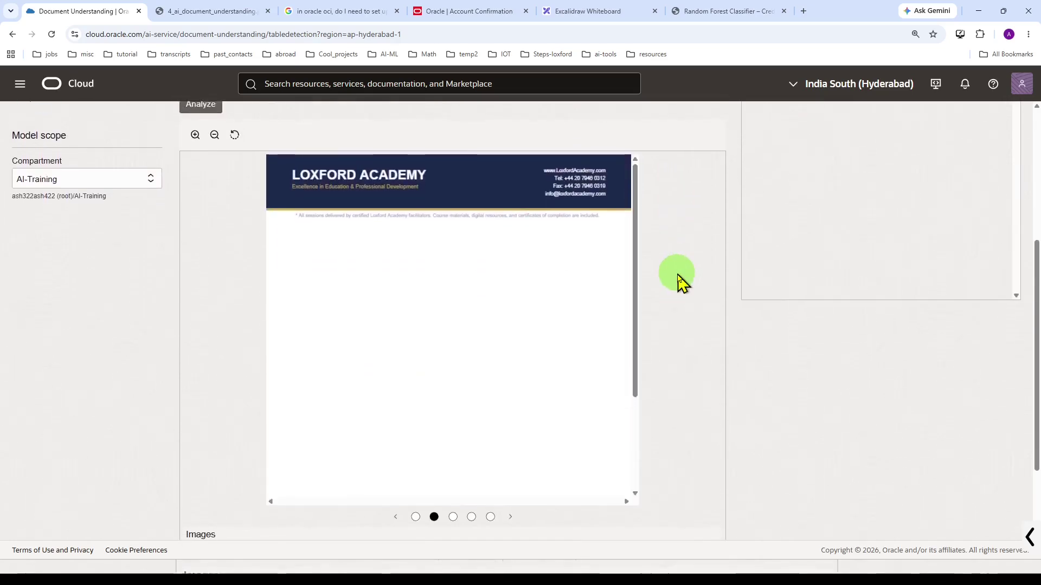
{"action": "scroll", "coordinate": [677, 281], "scroll_direction": "down", "scroll_amount": 1}
{"action": "left_click", "coordinate": [453, 458]}
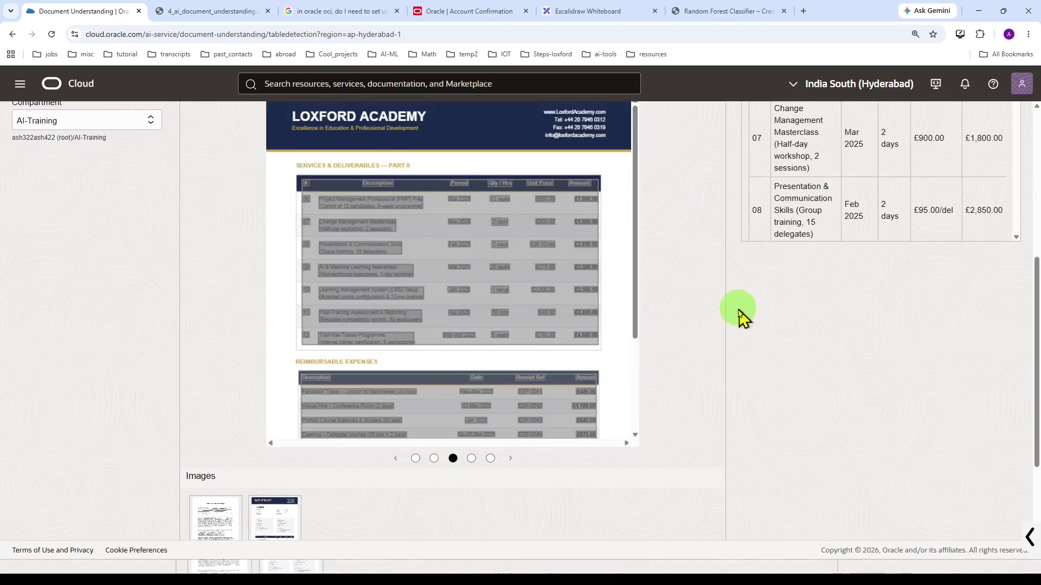
Compare the extracted descriptions of rows 06 to 08 in Table 1 with the Part II services table in the invoice preview
{"action": "scroll", "coordinate": [738, 314], "scroll_direction": "up", "scroll_amount": 4}
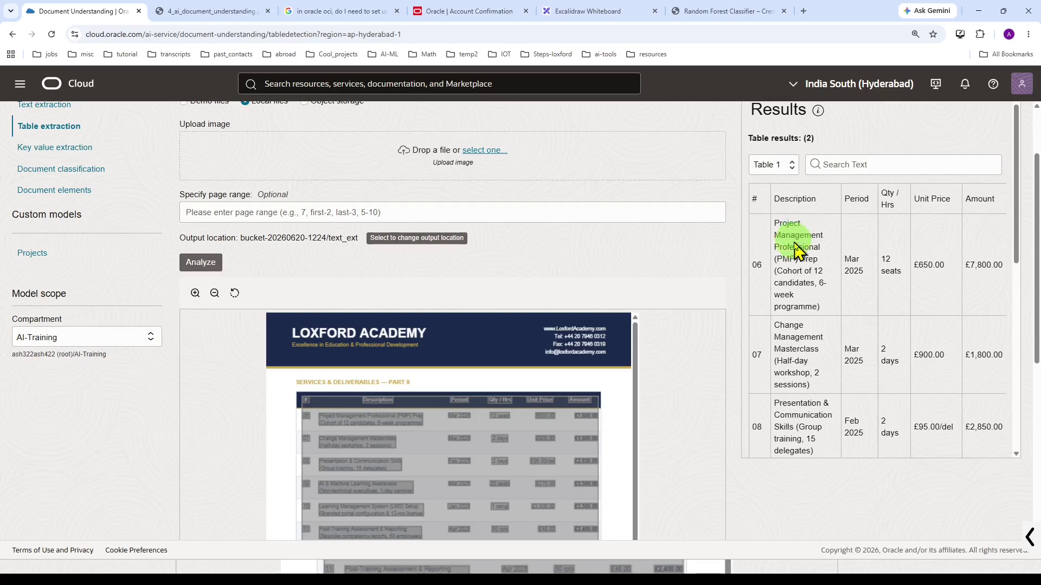
{"action": "left_click_drag", "start_coordinate": [797, 230], "coordinate": [801, 279]}
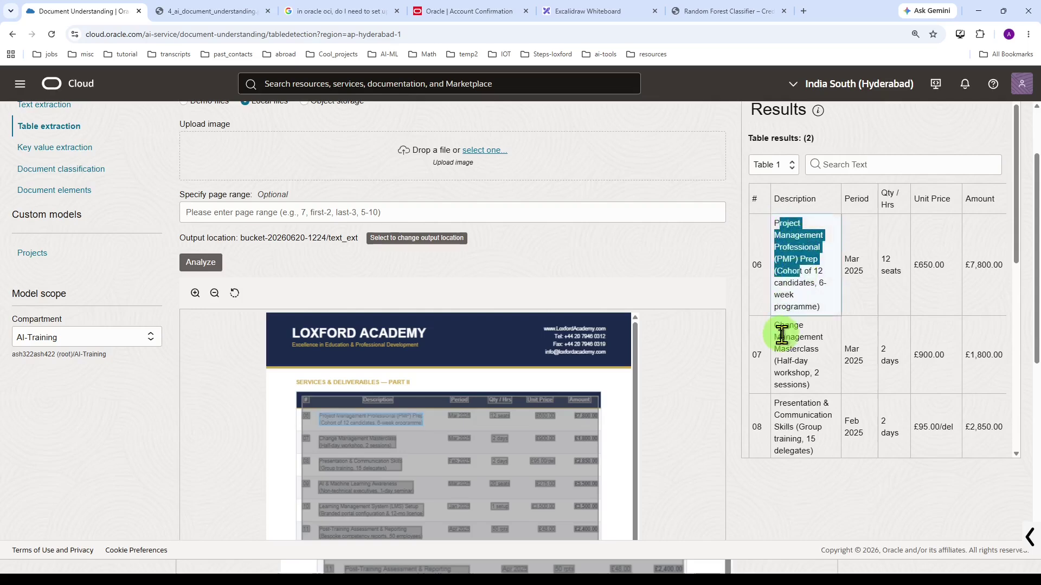
{"action": "left_click_drag", "start_coordinate": [780, 337], "coordinate": [825, 341]}
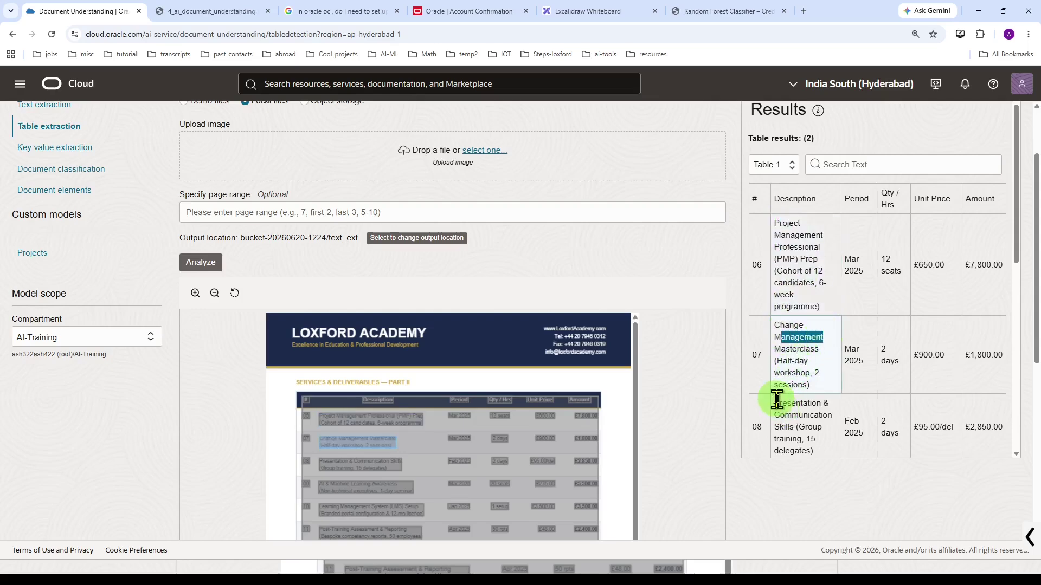
{"action": "left_click_drag", "start_coordinate": [777, 400], "coordinate": [815, 451]}
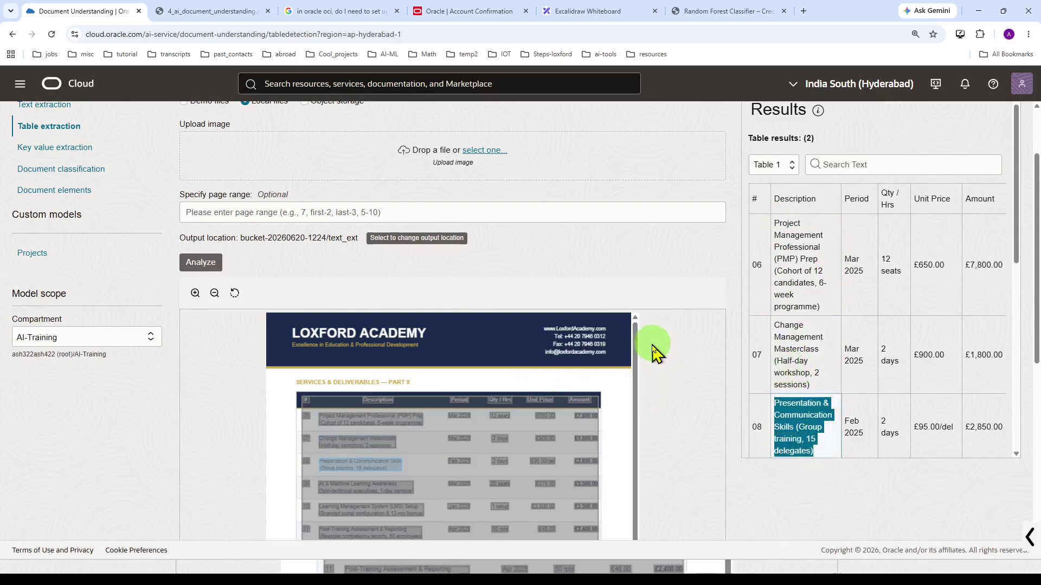
{"action": "left_click", "coordinate": [511, 353]}
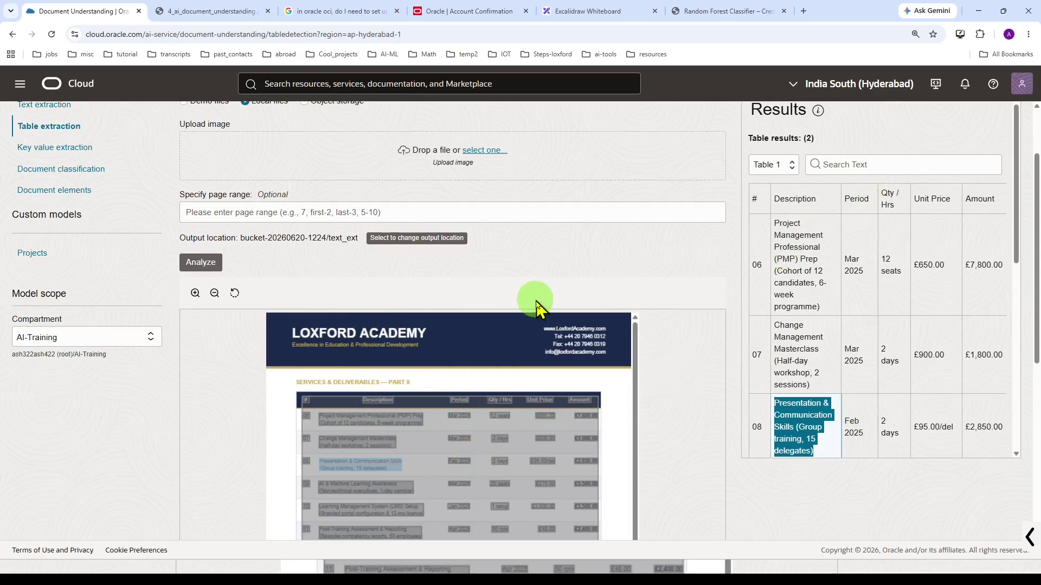
Upload the local file 4_key_word_extraction_invoice_2_Loxford_Academy.pdf for key value extraction and analyze it
{"action": "left_click", "coordinate": [55, 148]}
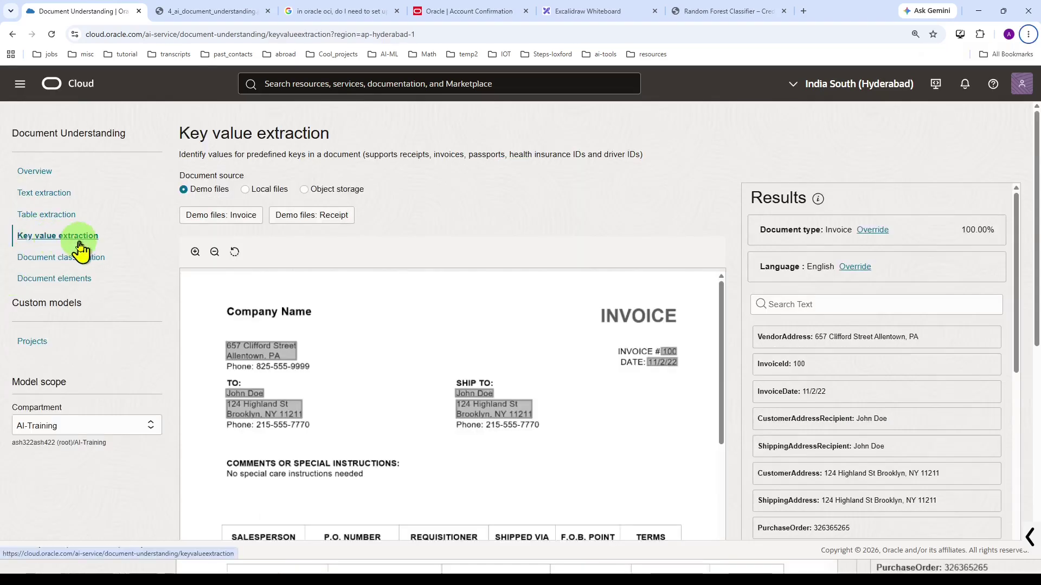
{"action": "left_click", "coordinate": [260, 196]}
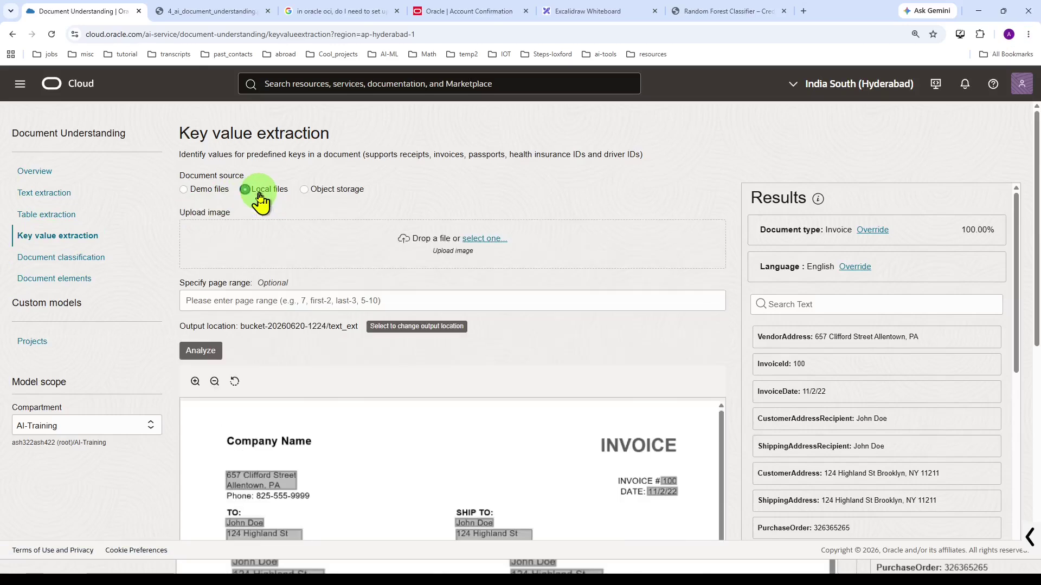
{"action": "left_click", "coordinate": [446, 298]}
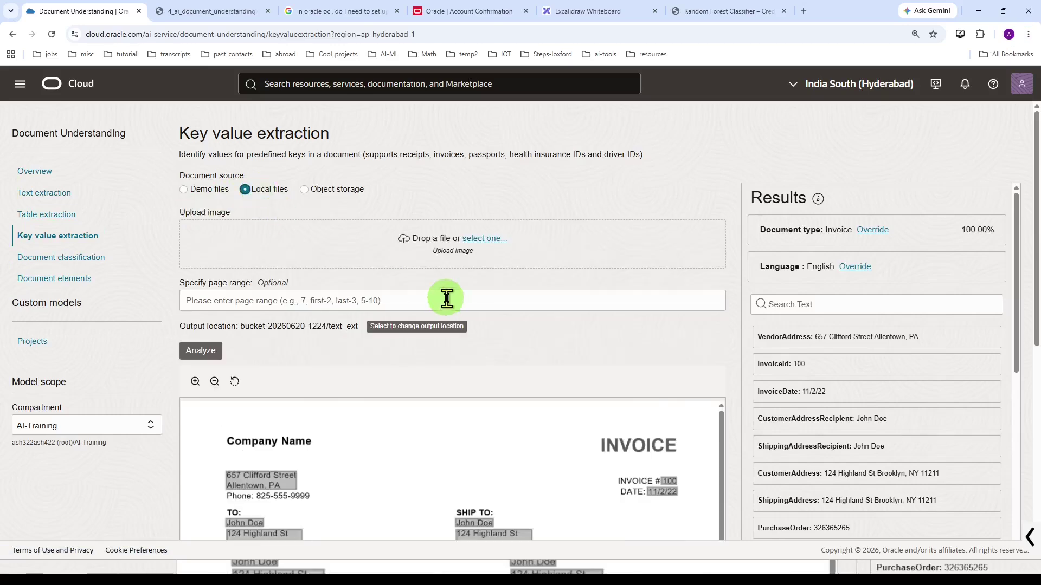
{"action": "left_click", "coordinate": [484, 238]}
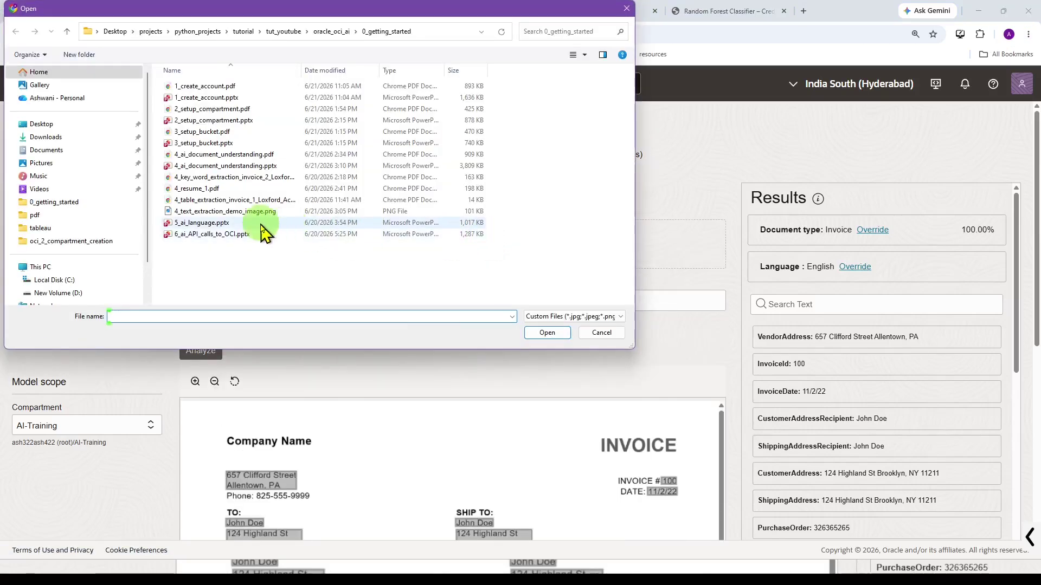
{"action": "left_click", "coordinate": [239, 177]}
{"action": "left_click", "coordinate": [540, 335]}
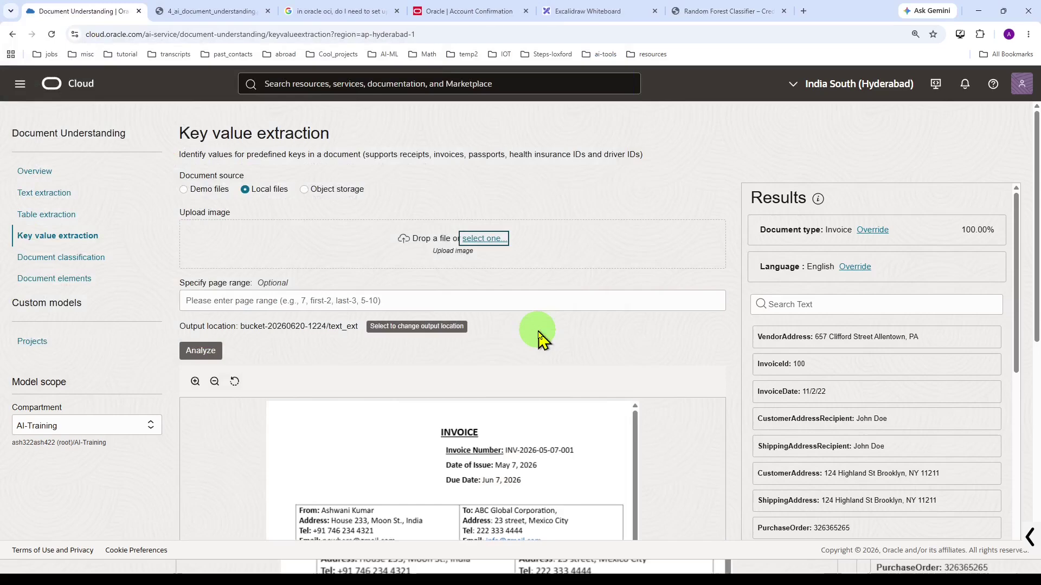
{"action": "left_click", "coordinate": [202, 351]}
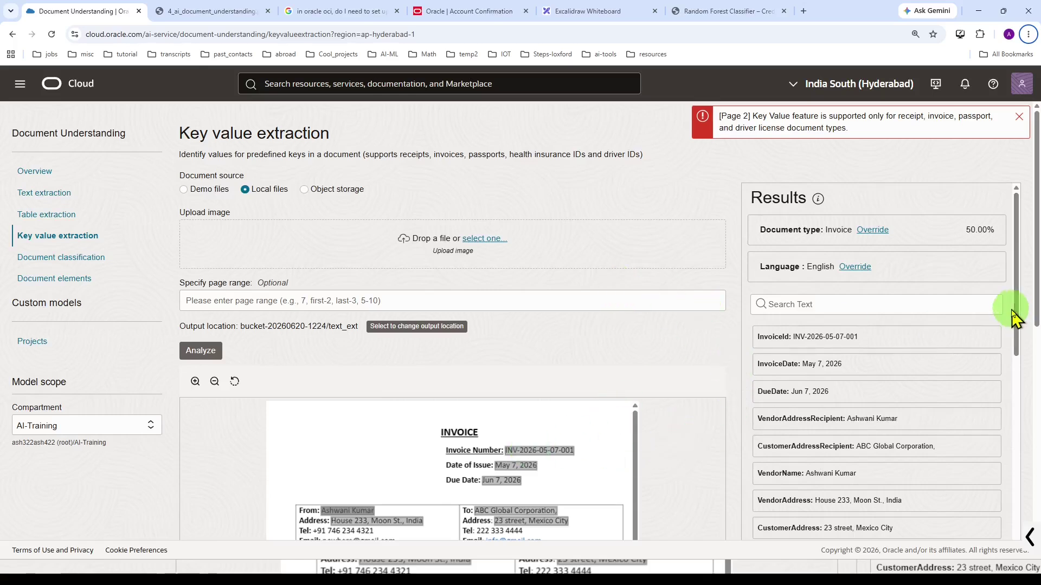
Compare the extracted invoice keys, payment term and line items with the fields highlighted in the document preview
{"action": "left_click_drag", "start_coordinate": [1017, 302], "coordinate": [1017, 332]}
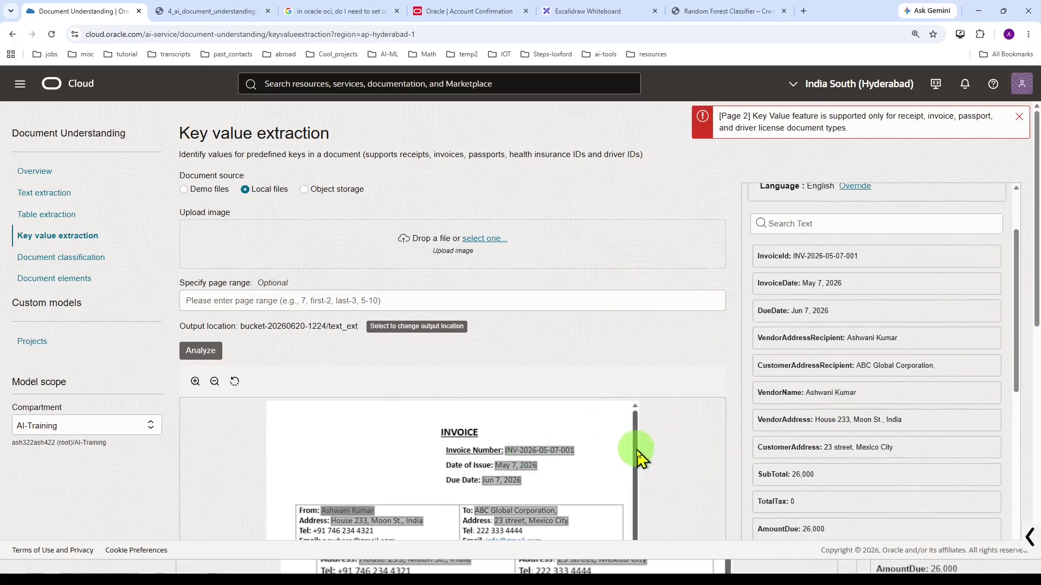
{"action": "scroll", "coordinate": [640, 458], "scroll_direction": "down", "scroll_amount": 6}
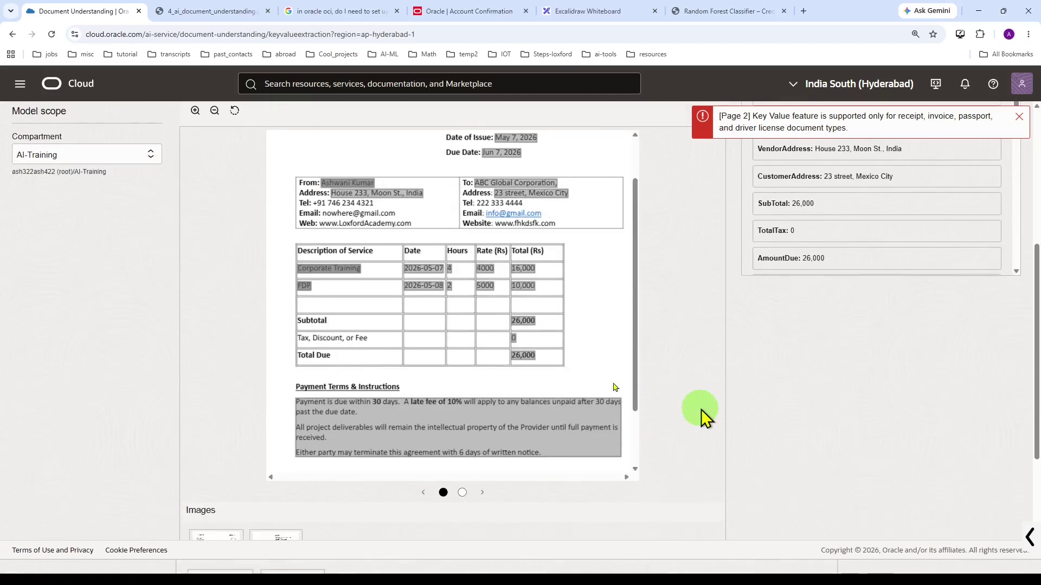
{"action": "scroll", "coordinate": [472, 276], "scroll_direction": "up", "scroll_amount": 1}
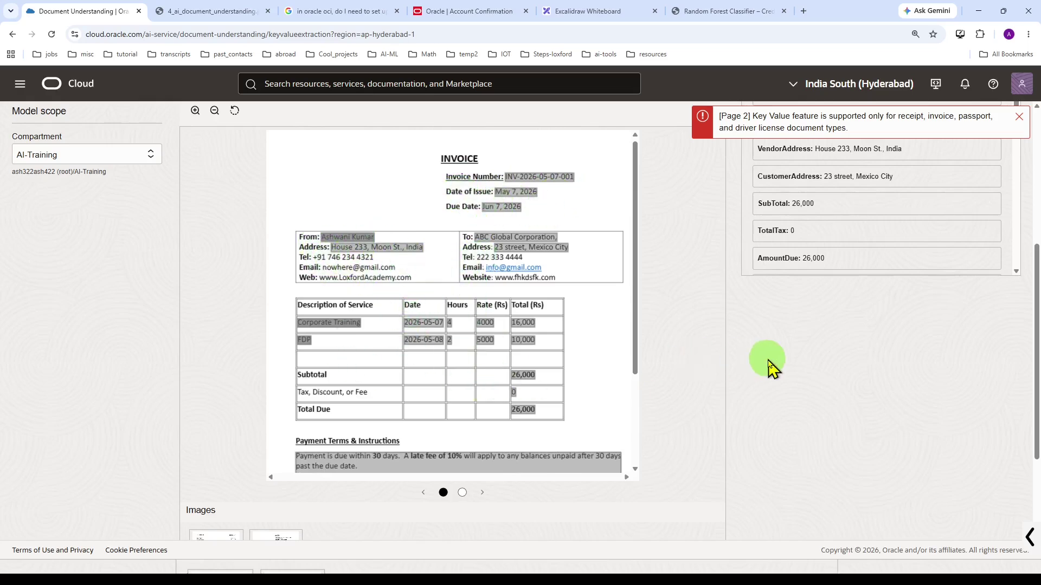
{"action": "scroll", "coordinate": [770, 369], "scroll_direction": "up", "scroll_amount": 5}
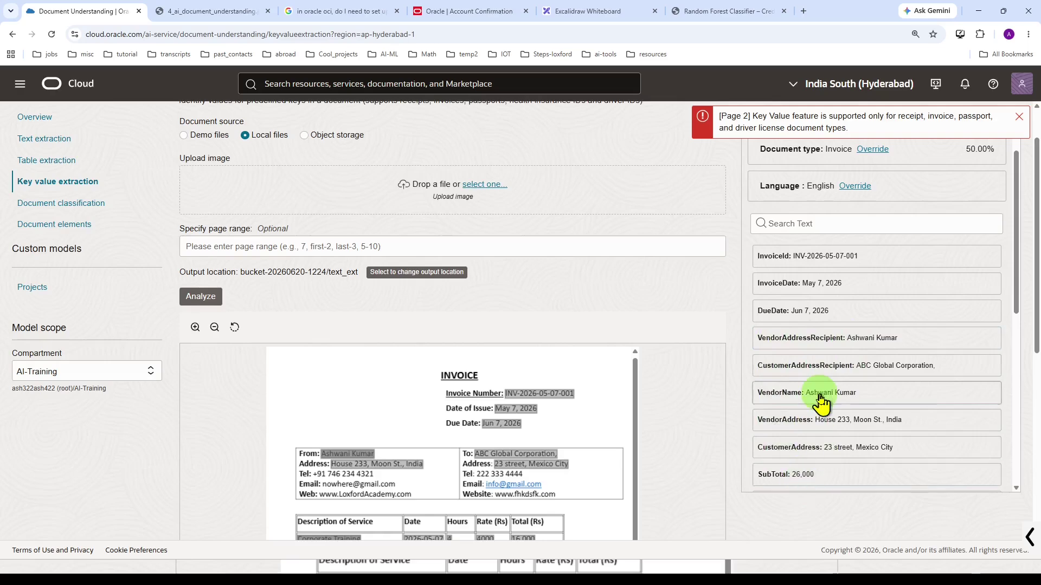
{"action": "left_click_drag", "start_coordinate": [1016, 255], "coordinate": [1015, 384]}
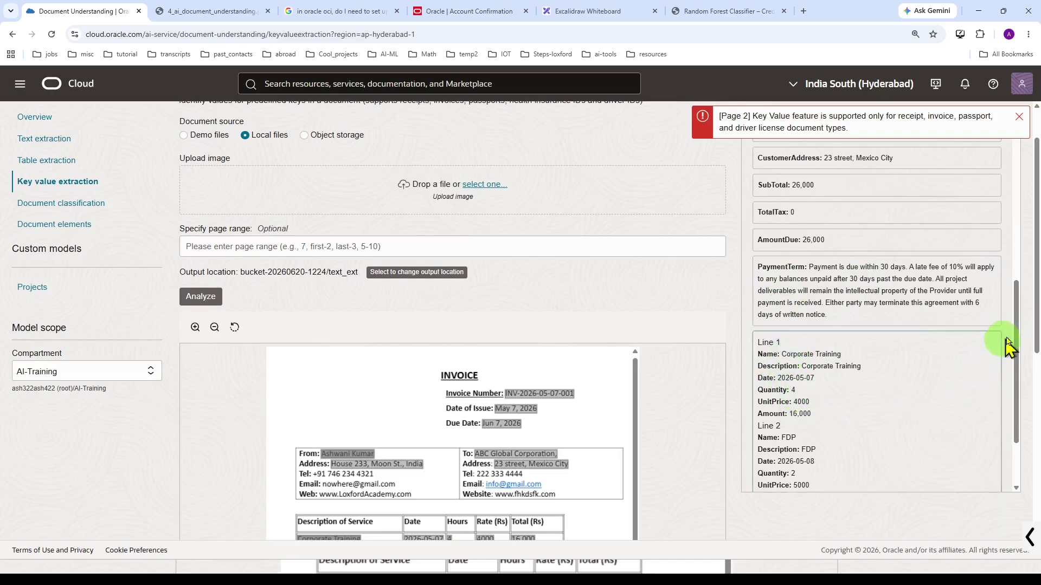
{"action": "left_click_drag", "start_coordinate": [1015, 320], "coordinate": [1017, 396]}
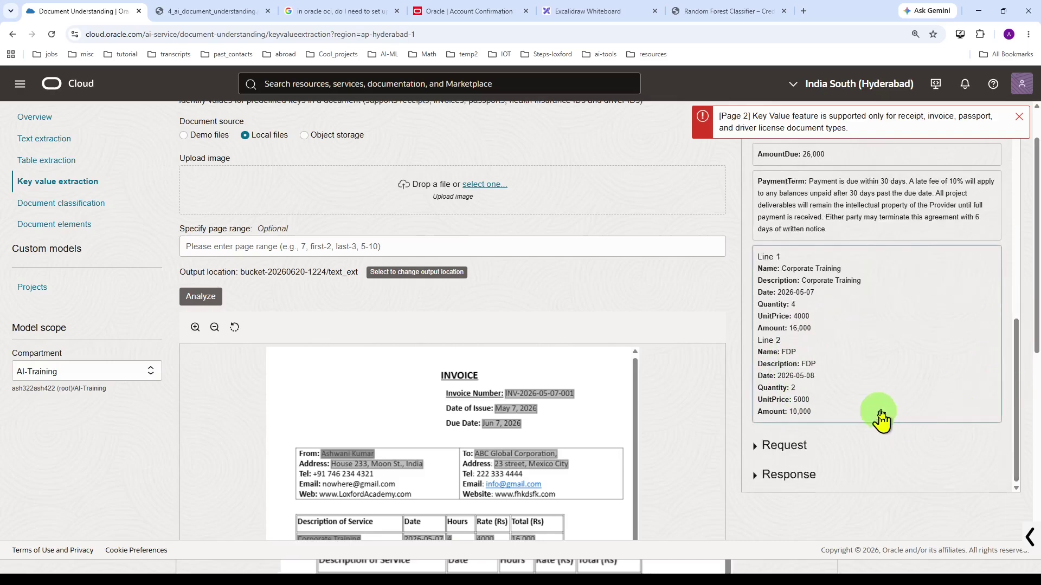
Upload the local file 4_resume_1.pdf for document classification and analyze it
{"action": "left_click", "coordinate": [61, 203]}
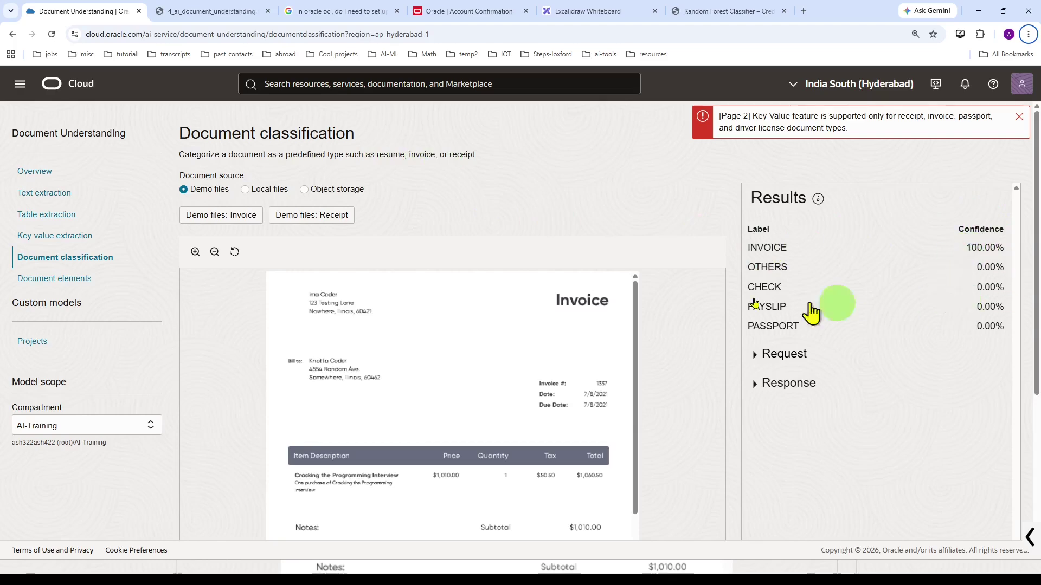
{"action": "left_click", "coordinate": [246, 189]}
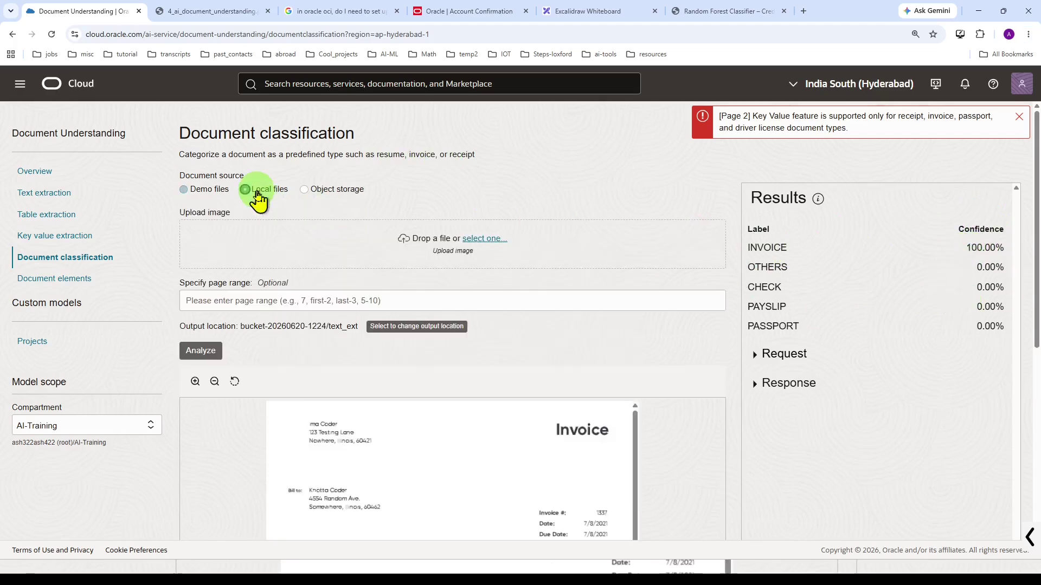
{"action": "left_click", "coordinate": [492, 242]}
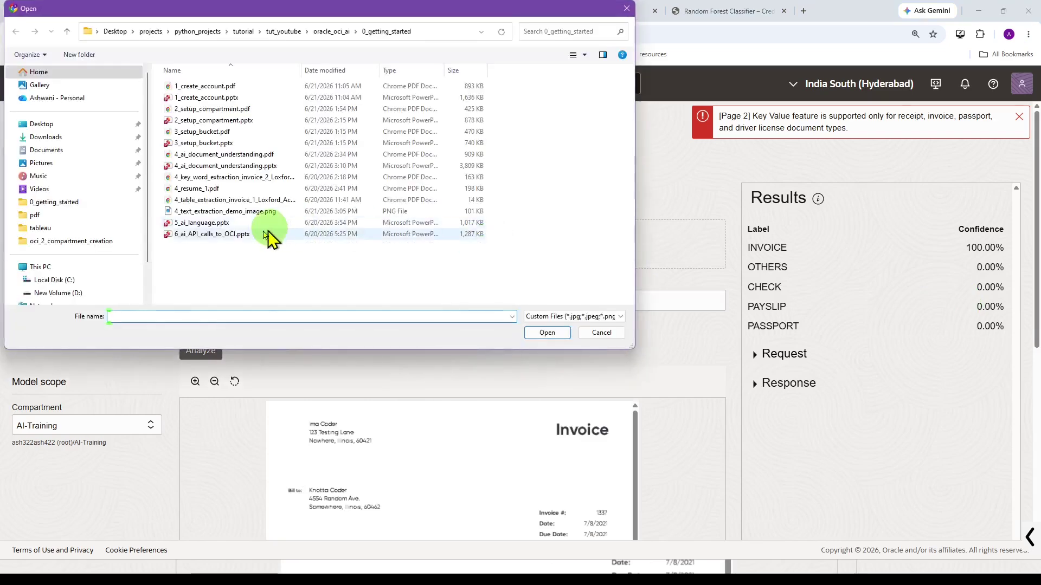
{"action": "left_click", "coordinate": [206, 189]}
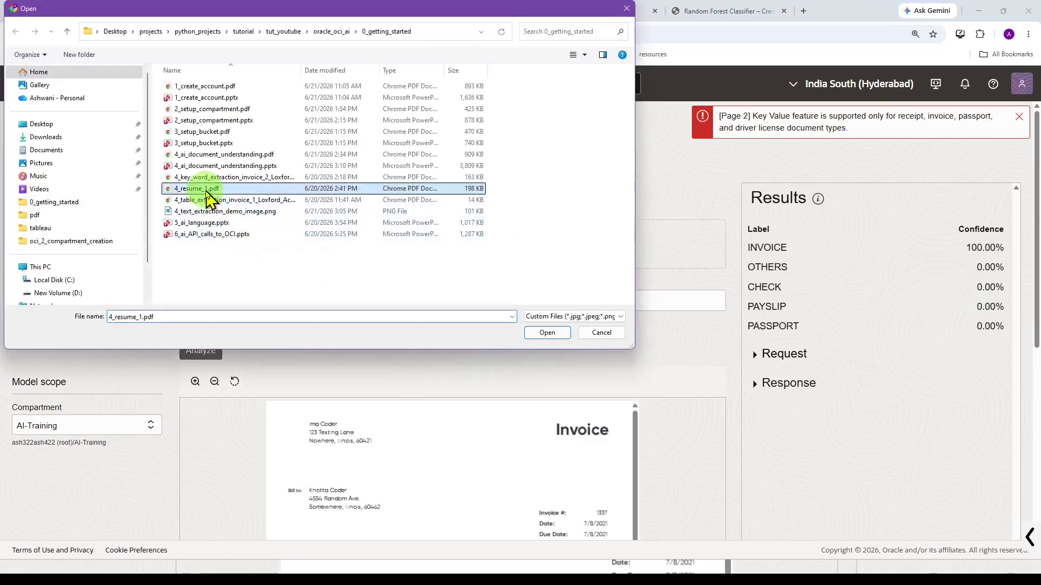
{"action": "left_click", "coordinate": [546, 333]}
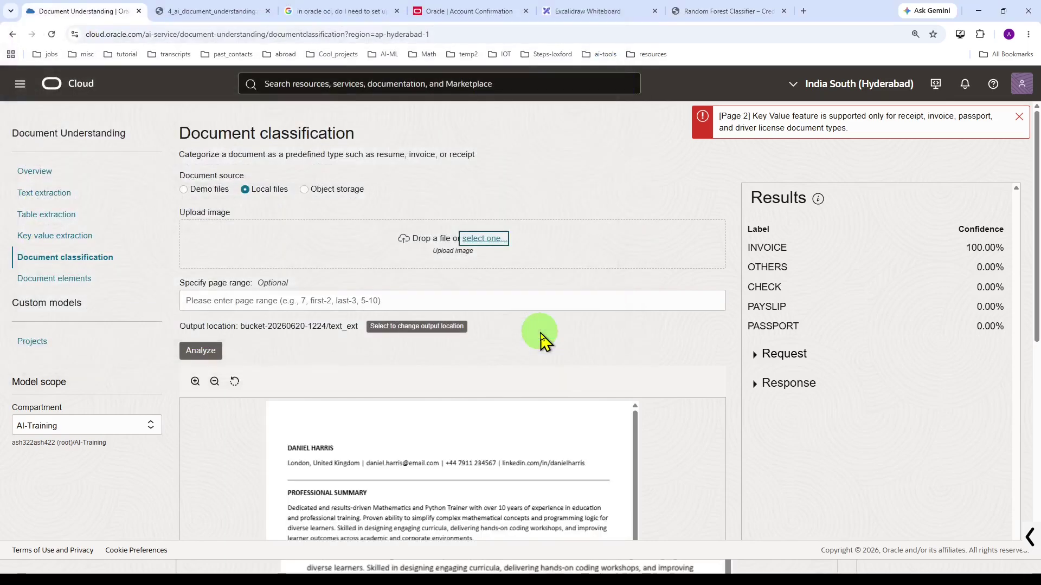
{"action": "left_click", "coordinate": [200, 350]}
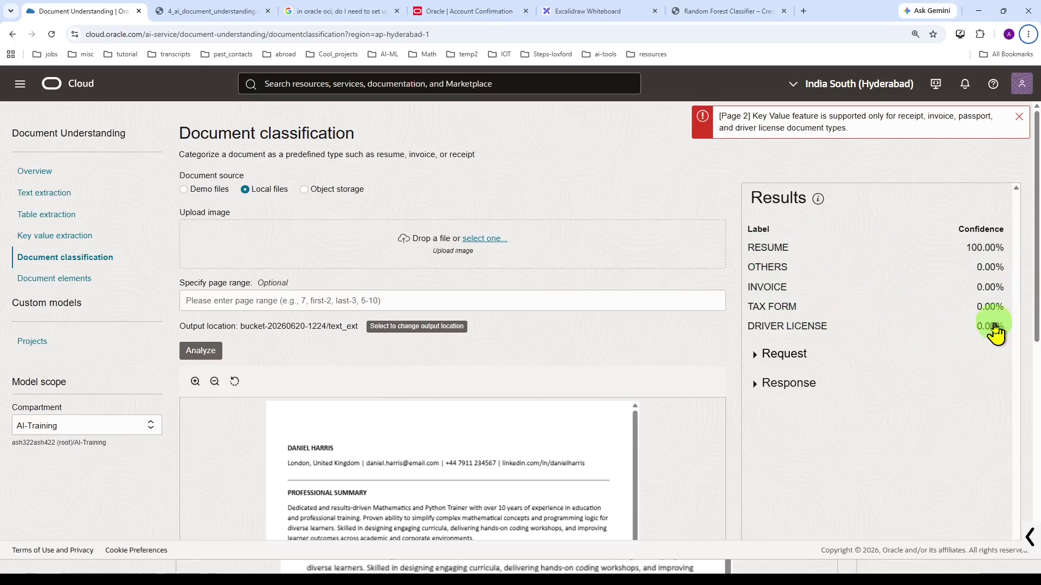
Classify the local file 4_key_word_extraction_invoice_2_Loxford_Academy.pdf and check its preview against the label confidences
{"action": "left_click", "coordinate": [491, 243]}
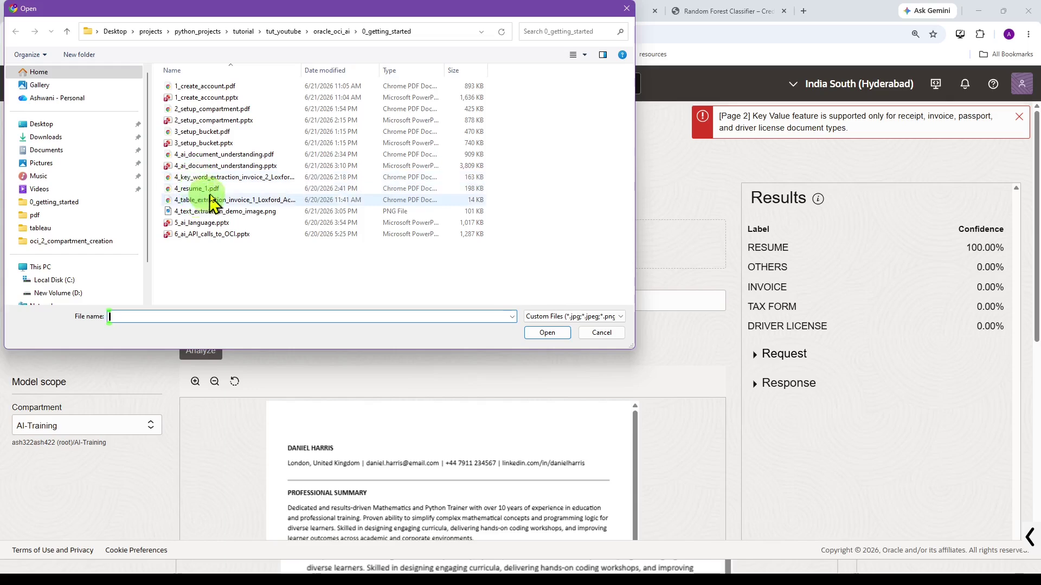
{"action": "left_click", "coordinate": [225, 177]}
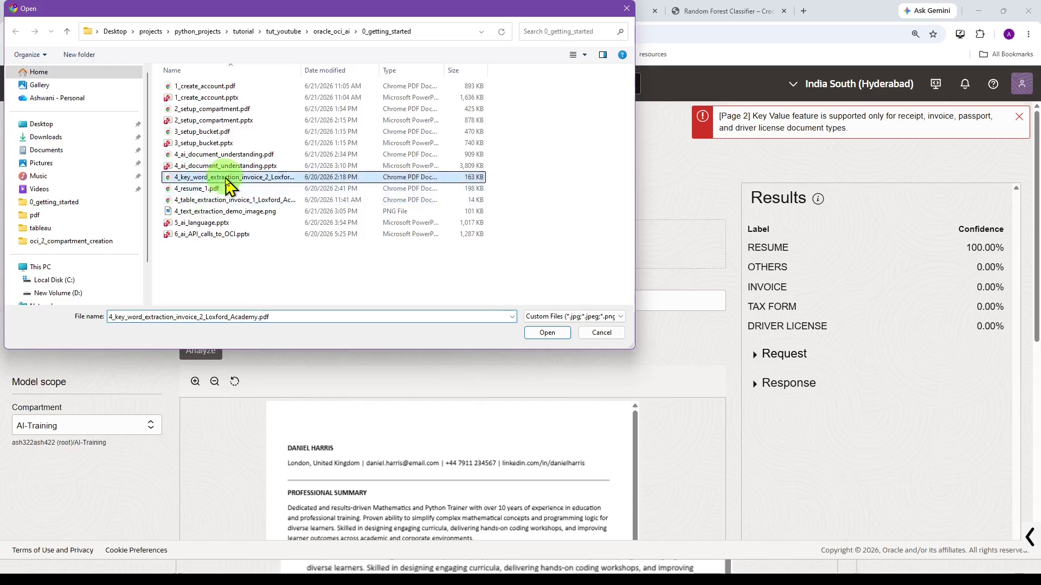
{"action": "left_click", "coordinate": [542, 334]}
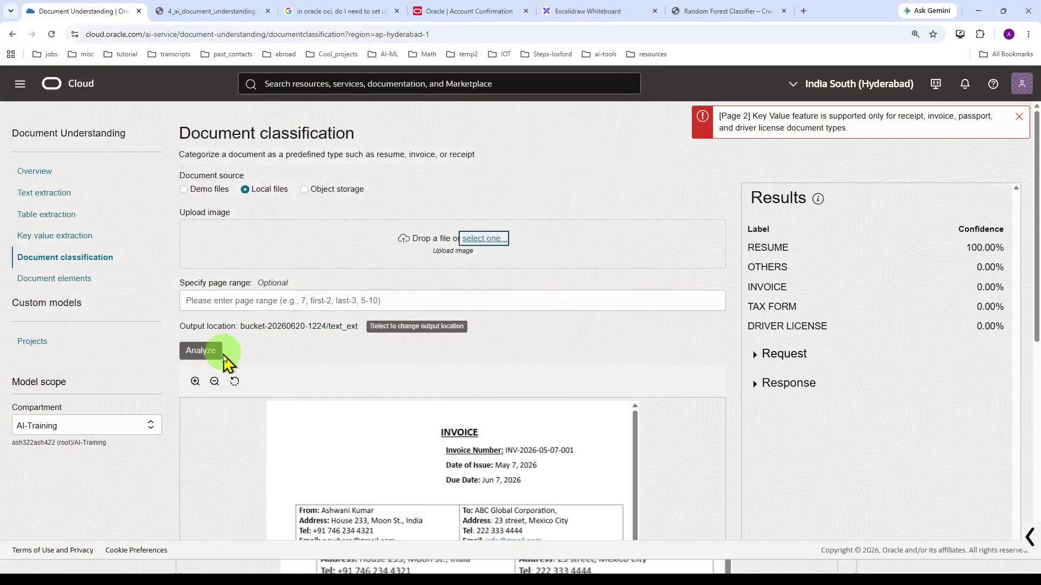
{"action": "left_click", "coordinate": [218, 356]}
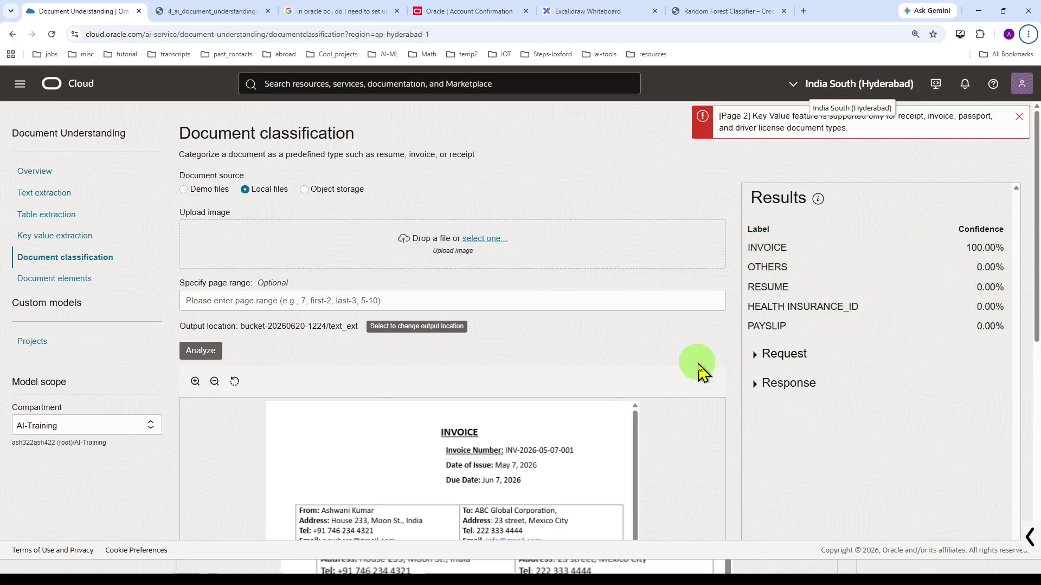
{"action": "scroll", "coordinate": [695, 371], "scroll_direction": "down", "scroll_amount": 4}
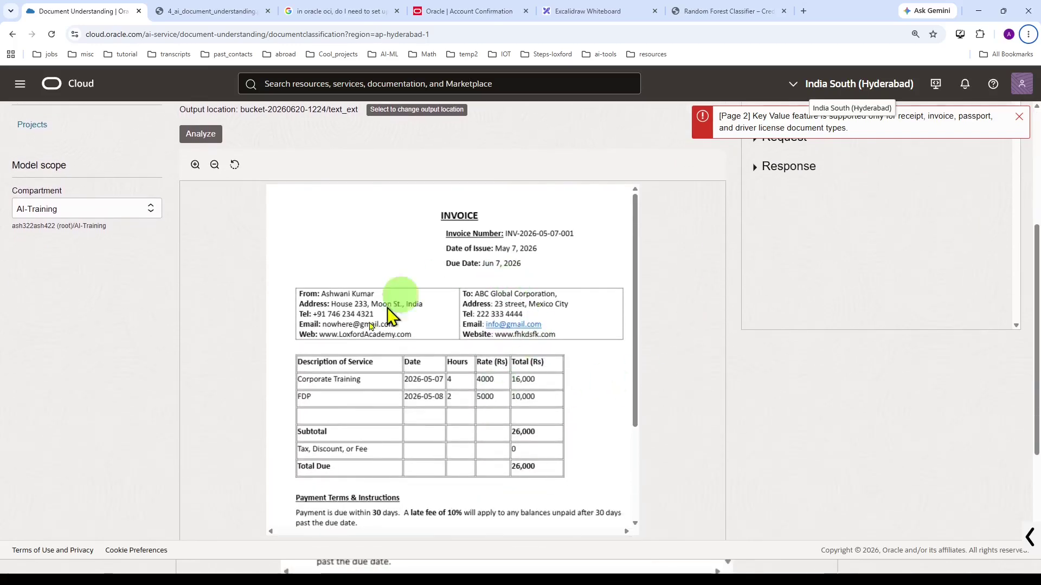
{"action": "scroll", "coordinate": [476, 370], "scroll_direction": "up", "scroll_amount": 4}
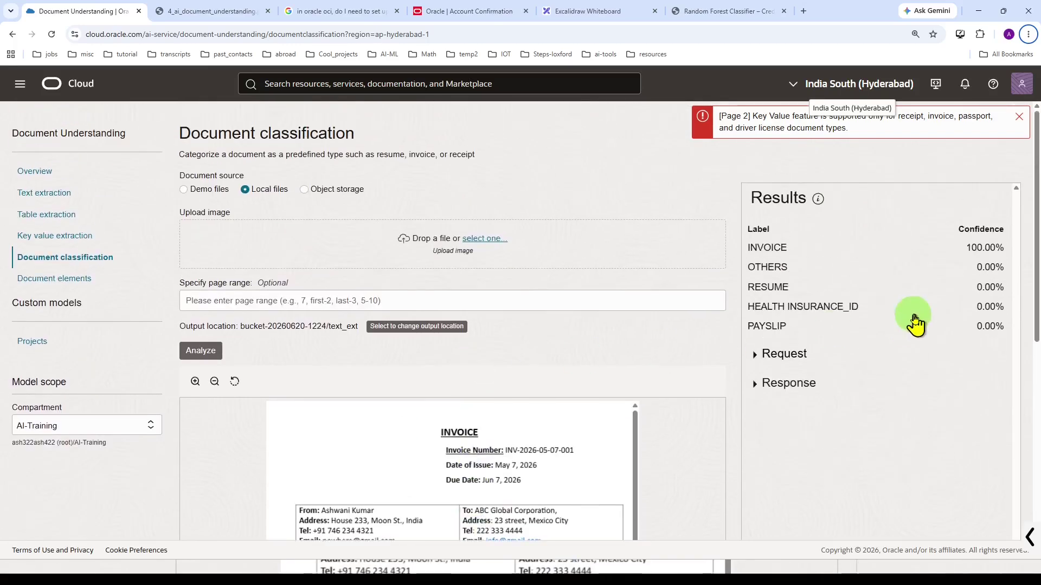